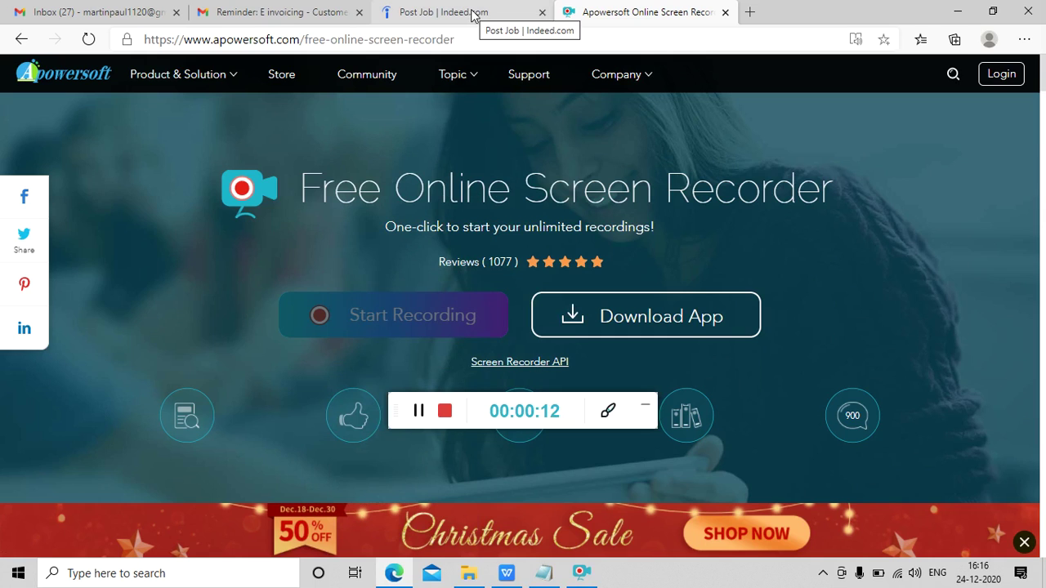
# - Switch to the 'Post Job | Indeed.com' page and return to the top of the Dot Net Developer form
pyautogui.click(472, 12)
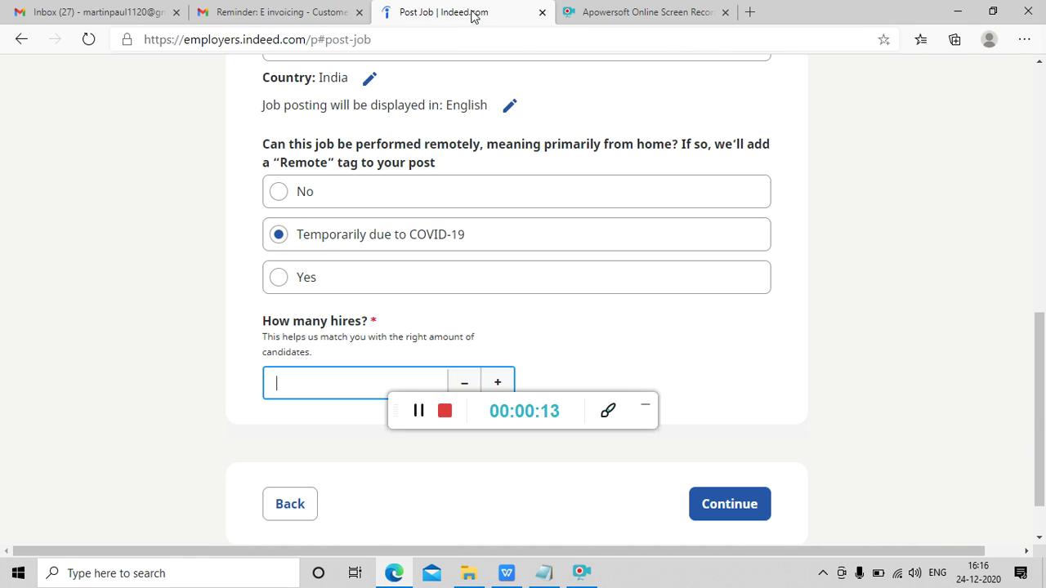
pyautogui.doubleClick(504, 144)
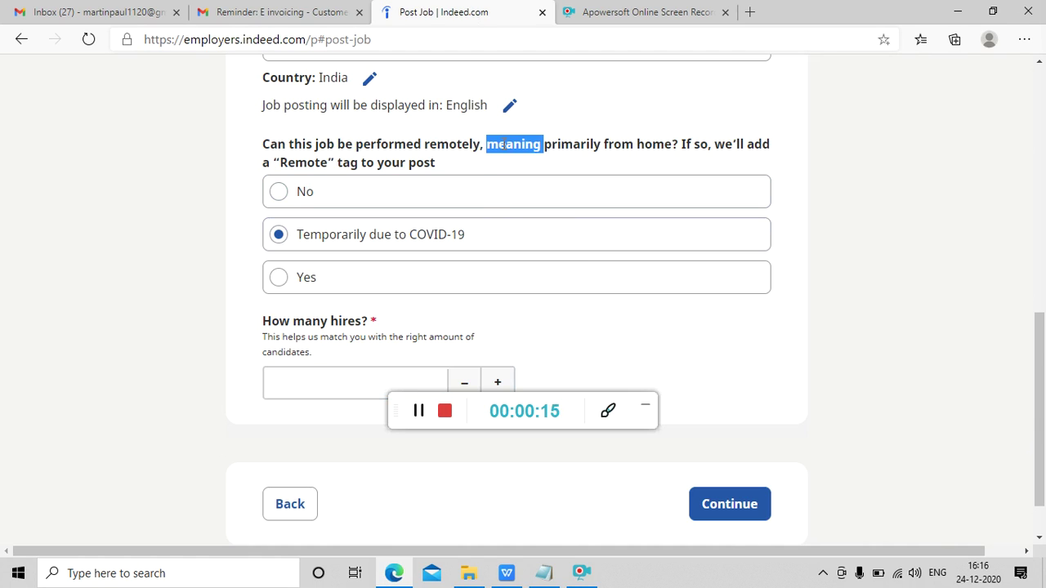
pyautogui.scroll(8, 504, 145)
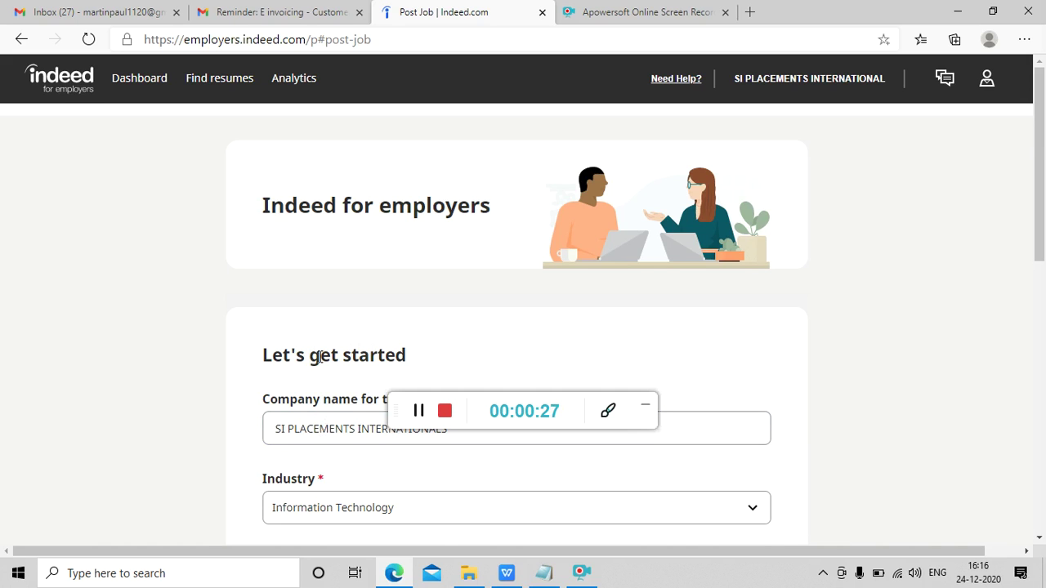
pyautogui.scroll(-2, 320, 357)
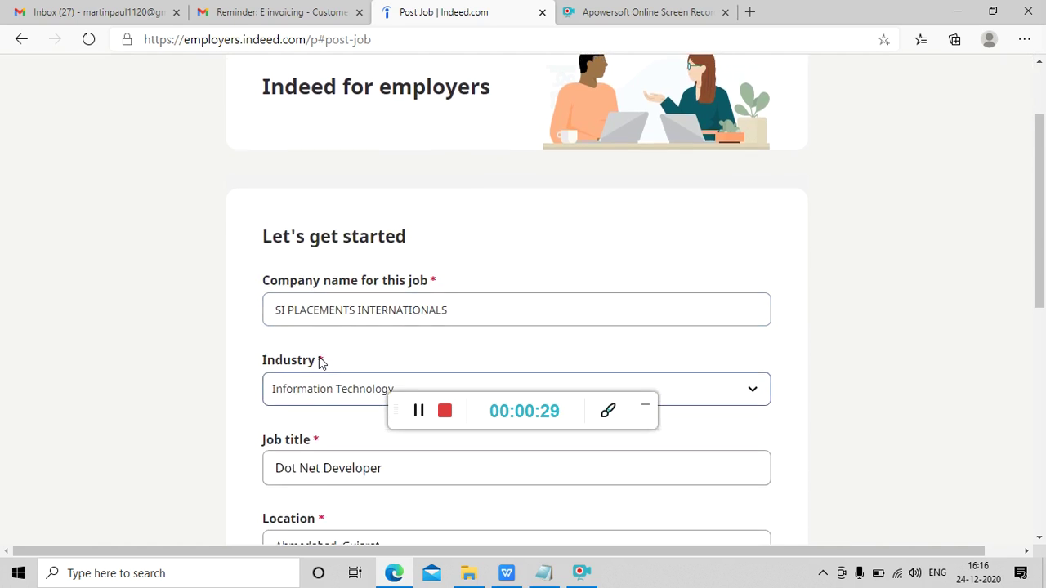
pyautogui.scroll(2, 320, 363)
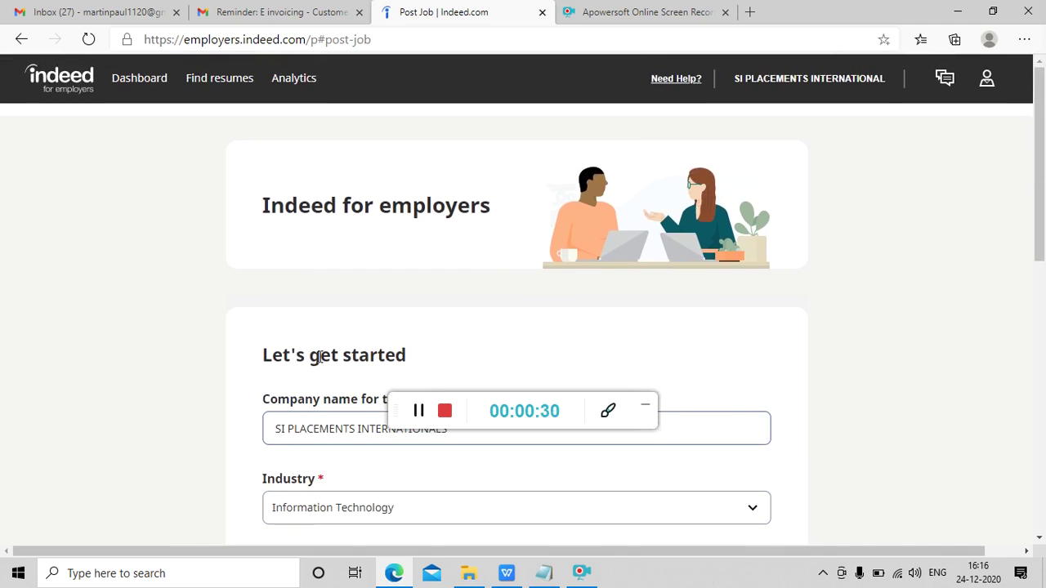
# - Sign out of the employer account from the profile menu to reach the Indeed Sign In page
pyautogui.click(986, 80)
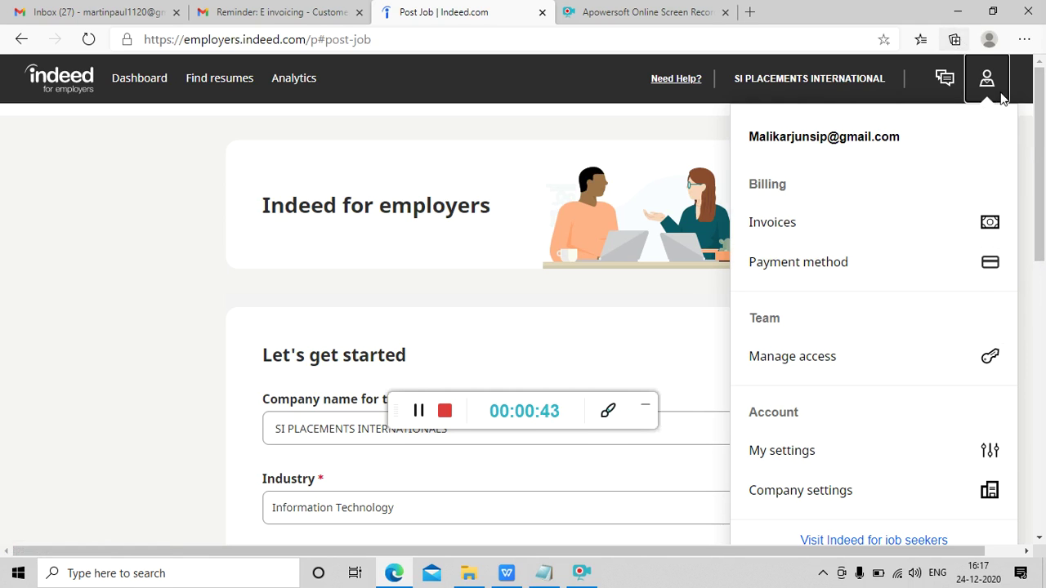
pyautogui.moveTo(1041, 155); pyautogui.dragTo(1043, 123)
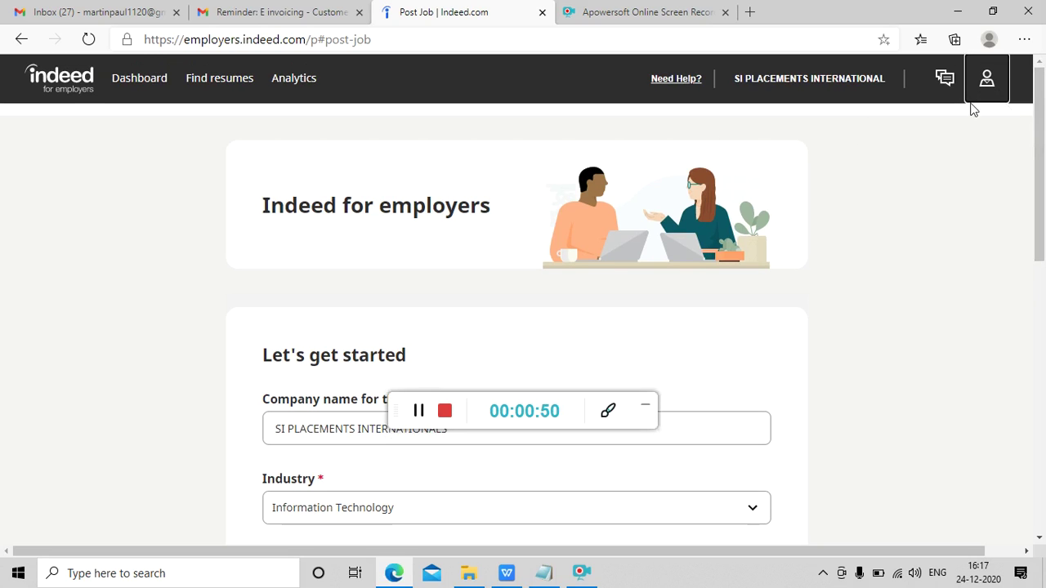
pyautogui.click(986, 78)
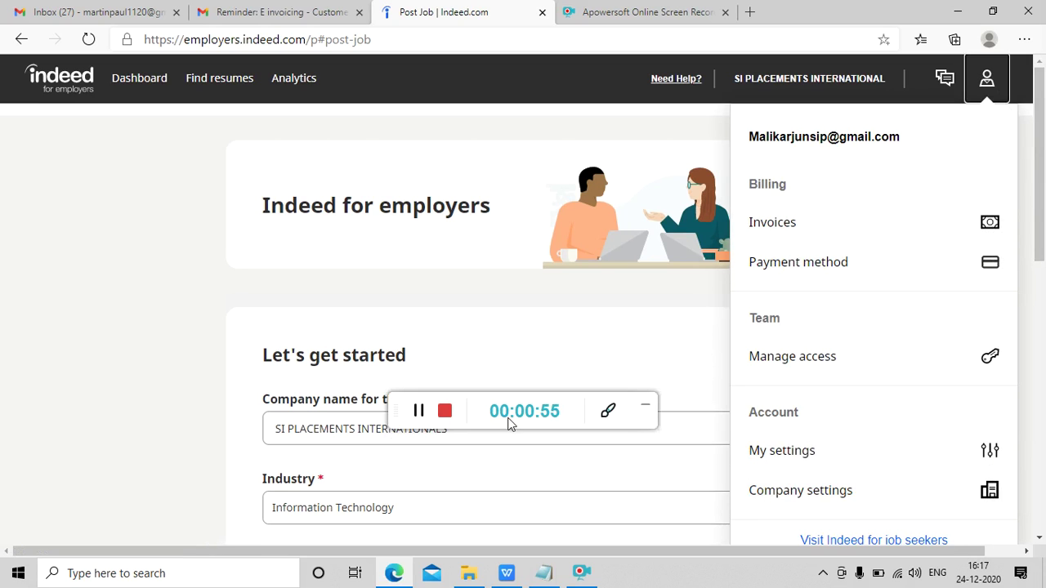
pyautogui.click(417, 413)
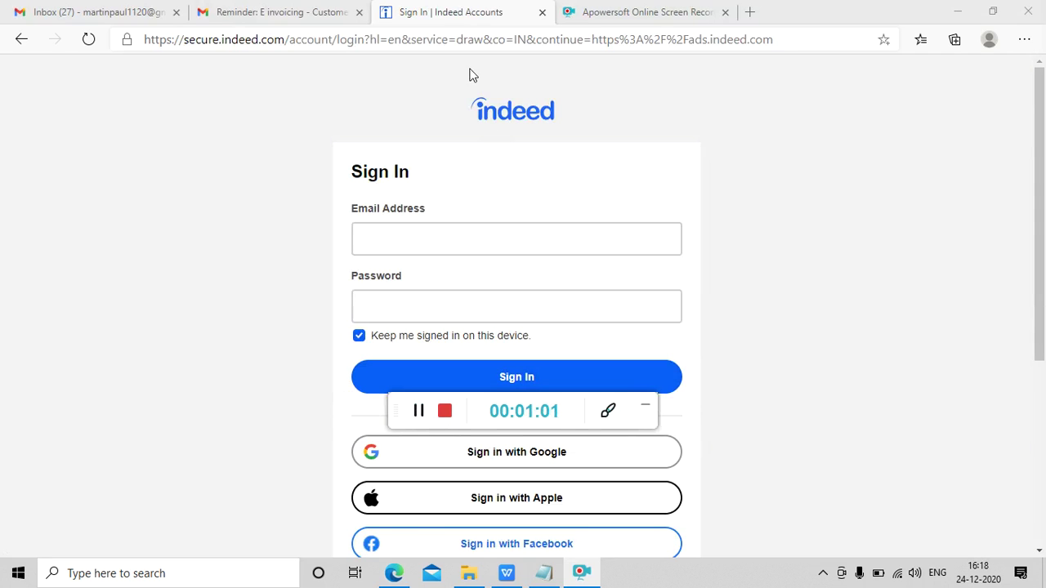
# - Go to employers.indeed.com using the address bar
pyautogui.click(472, 41)
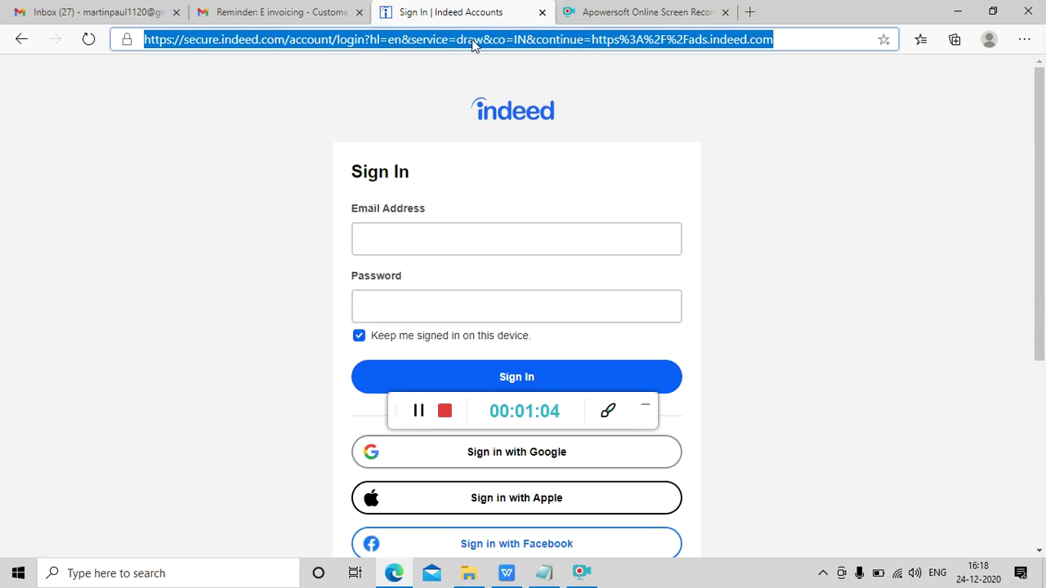
pyautogui.write('employee')
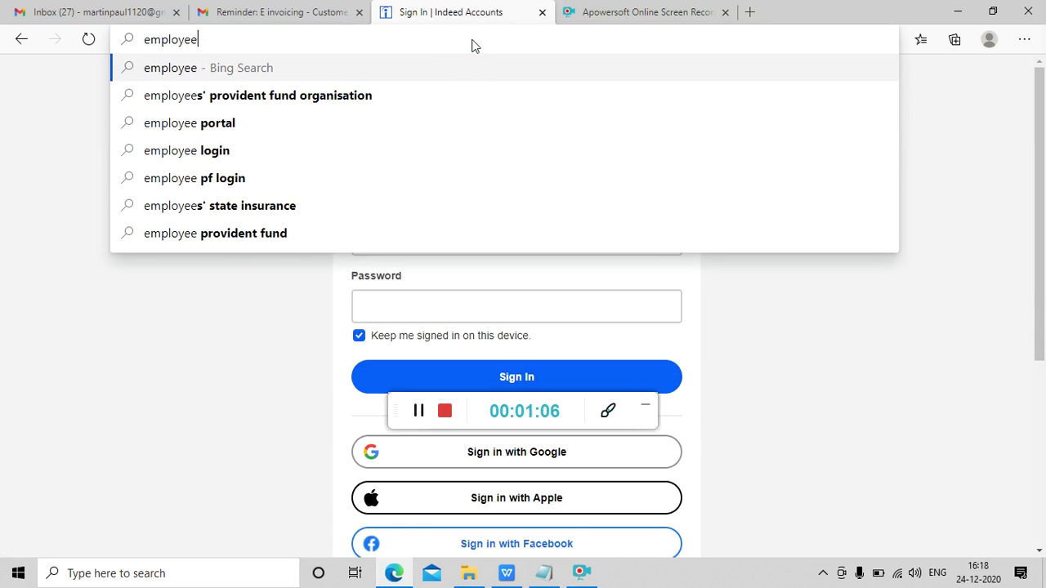
pyautogui.press('BackSpace')
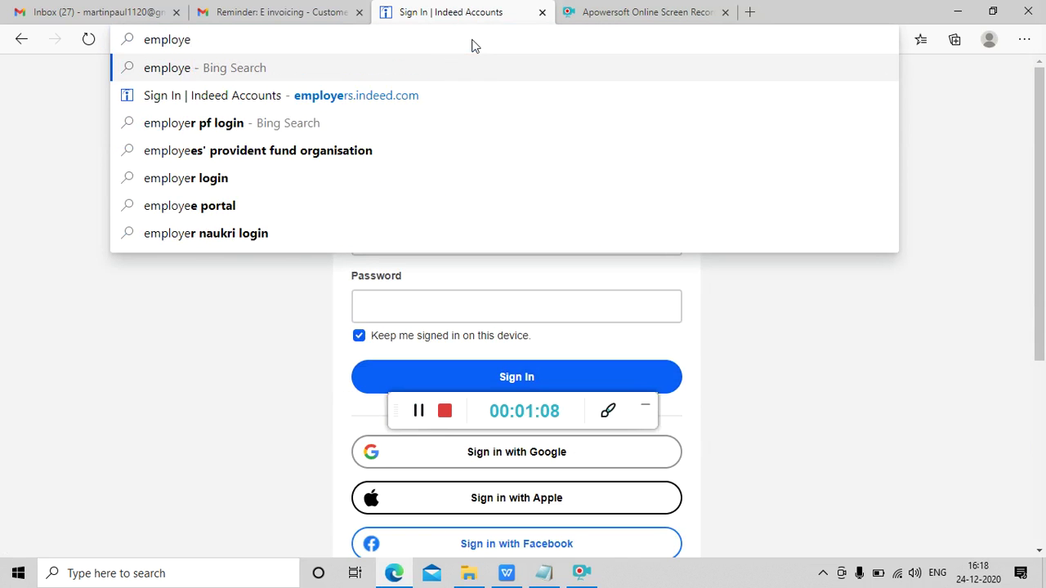
pyautogui.write('r')
pyautogui.press('End')
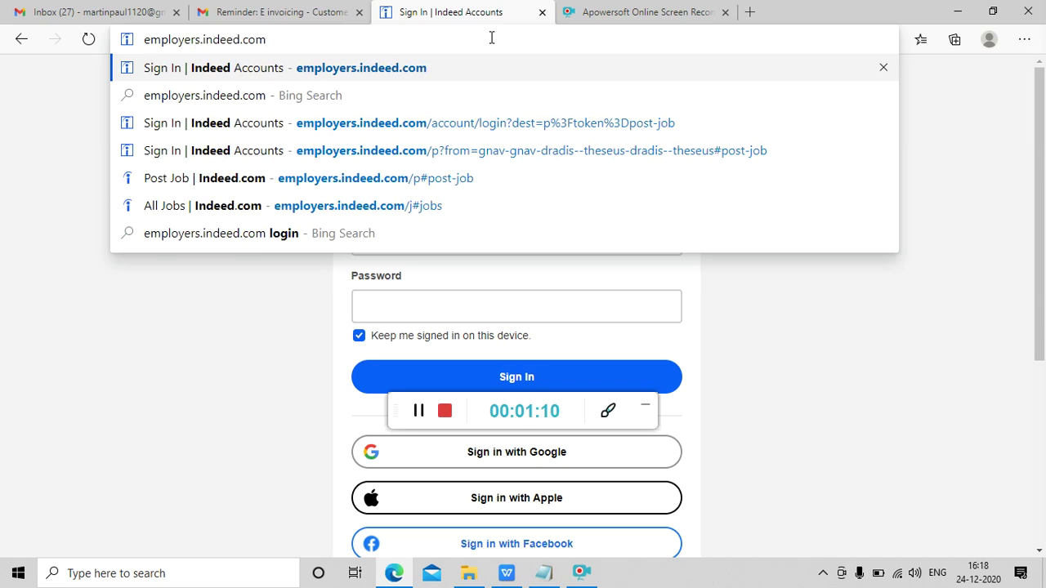
pyautogui.hotkey('ctrl', 'a')
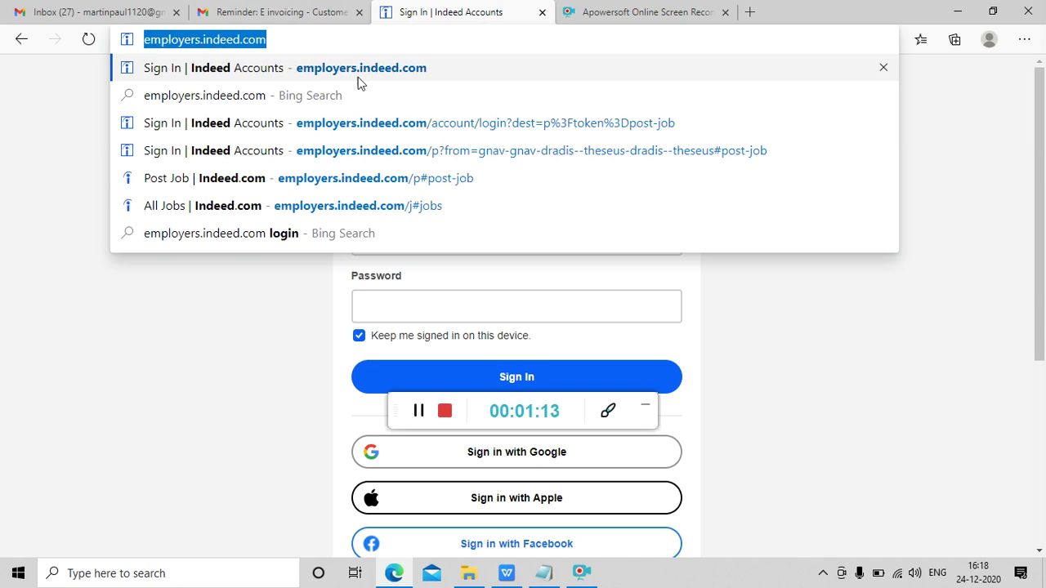
pyautogui.press('Return')
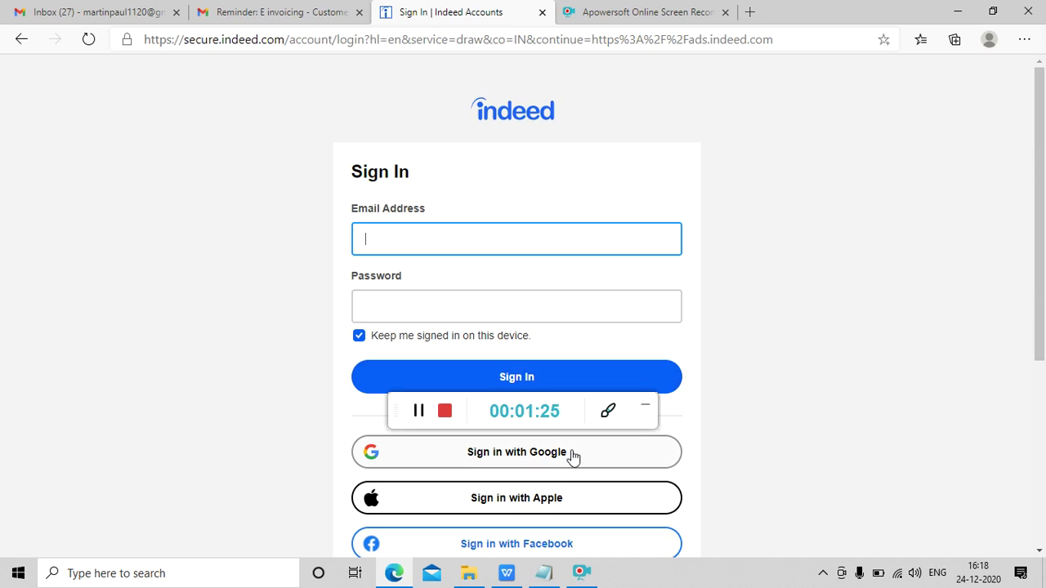
# - Sign in with Google, choosing the account in the sign-in popup
pyautogui.moveTo(1038, 311); pyautogui.dragTo(1041, 374)
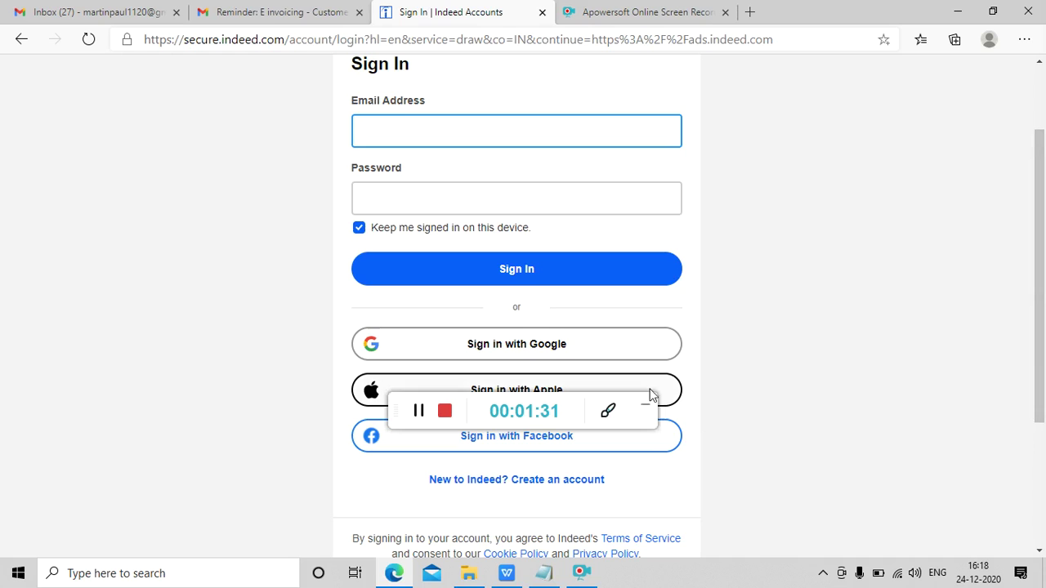
pyautogui.click(617, 348)
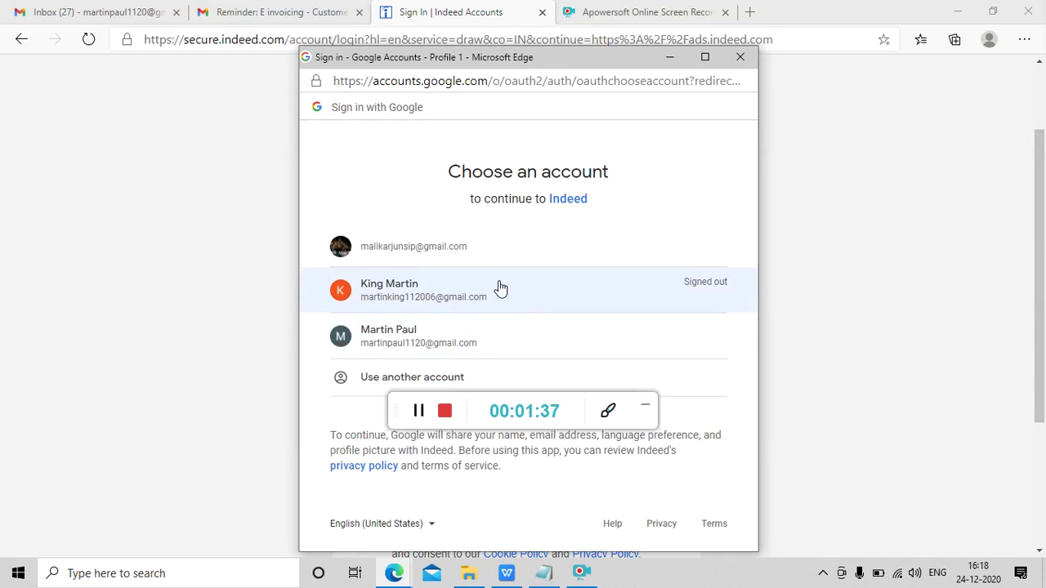
pyautogui.click(475, 242)
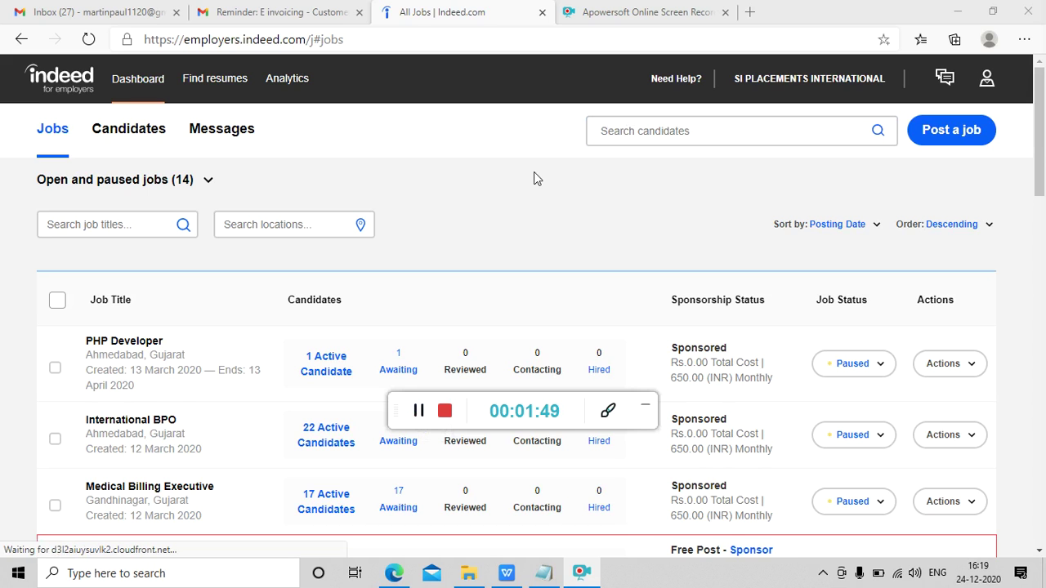
pyautogui.hotkey('alt', 'Tab')
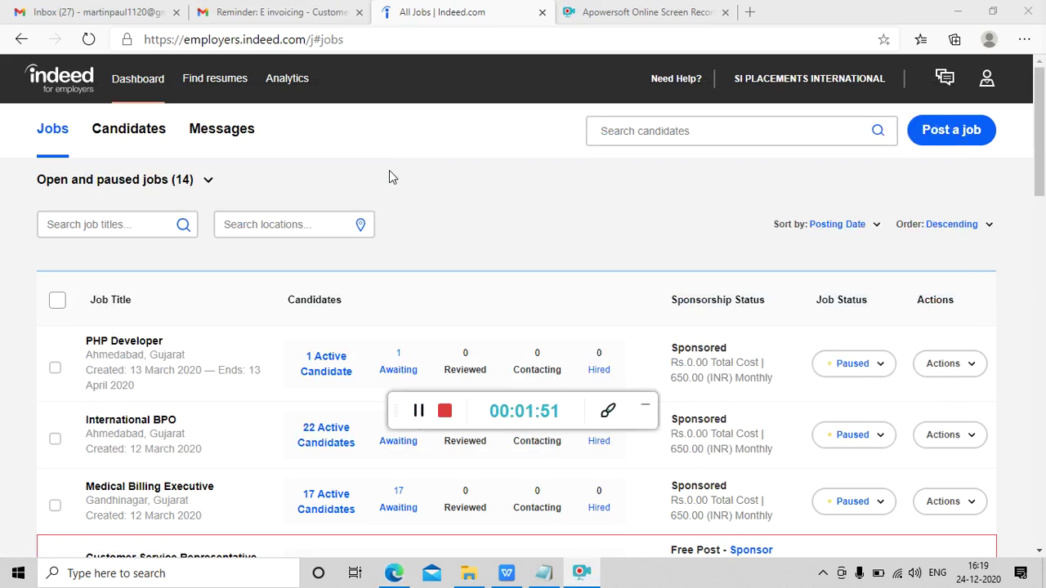
pyautogui.doubleClick(319, 299)
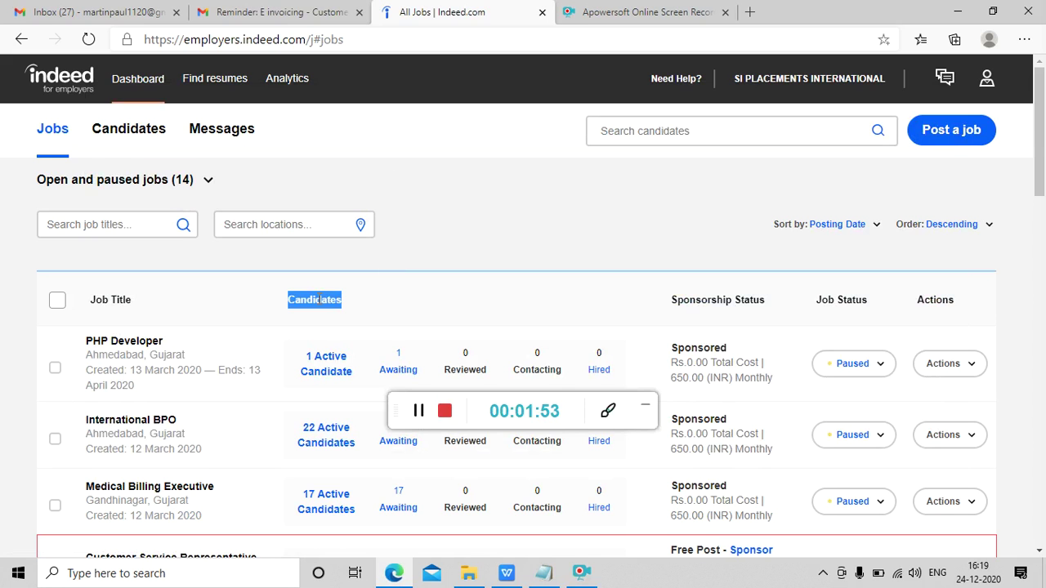
pyautogui.scroll(-2, 319, 301)
pyautogui.scroll(-2, 318, 303)
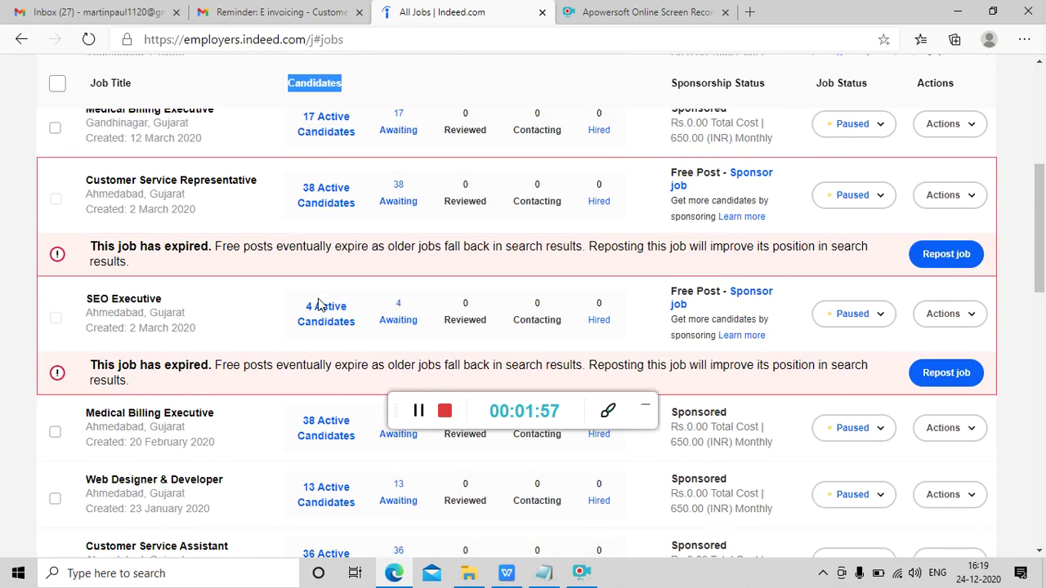
pyautogui.scroll(-2, 319, 304)
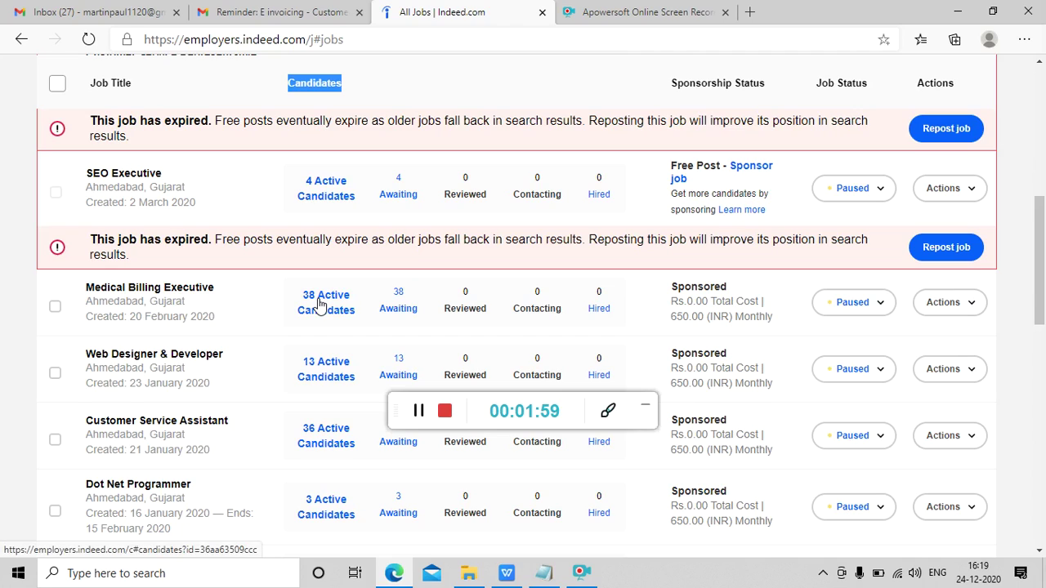
pyautogui.scroll(-7, 319, 304)
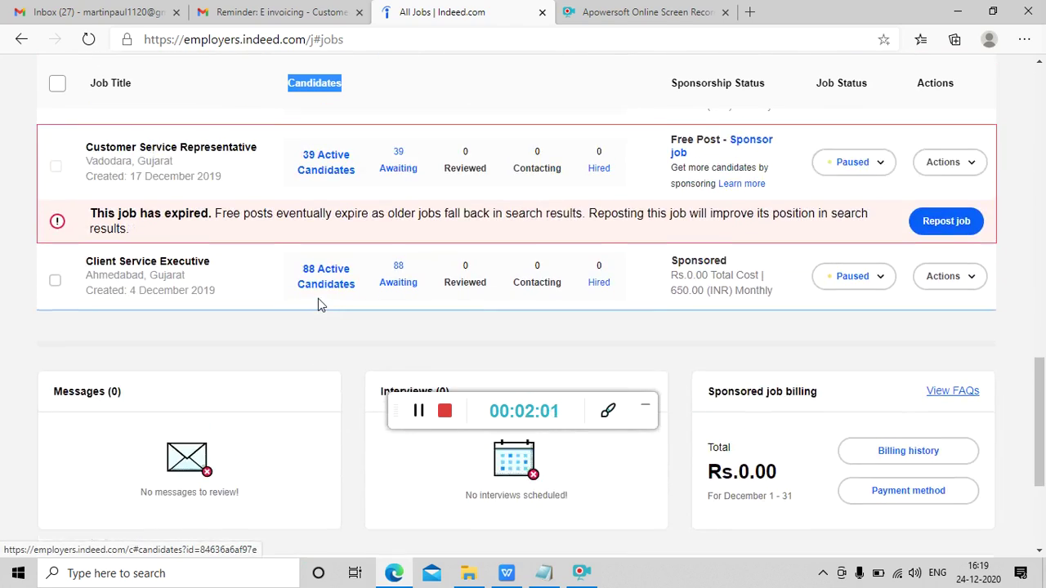
pyautogui.scroll(3, 318, 301)
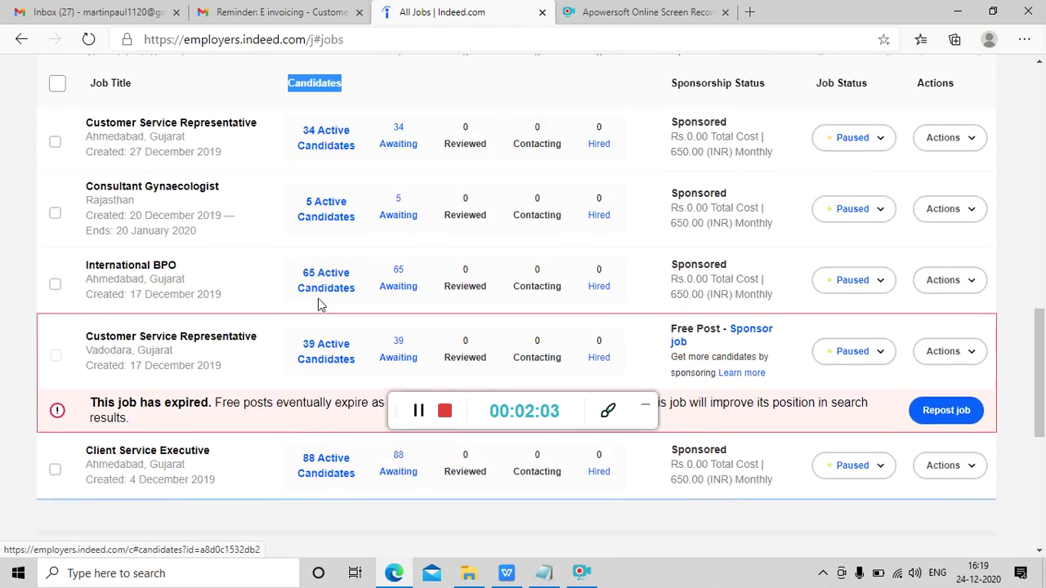
pyautogui.scroll(10, 320, 304)
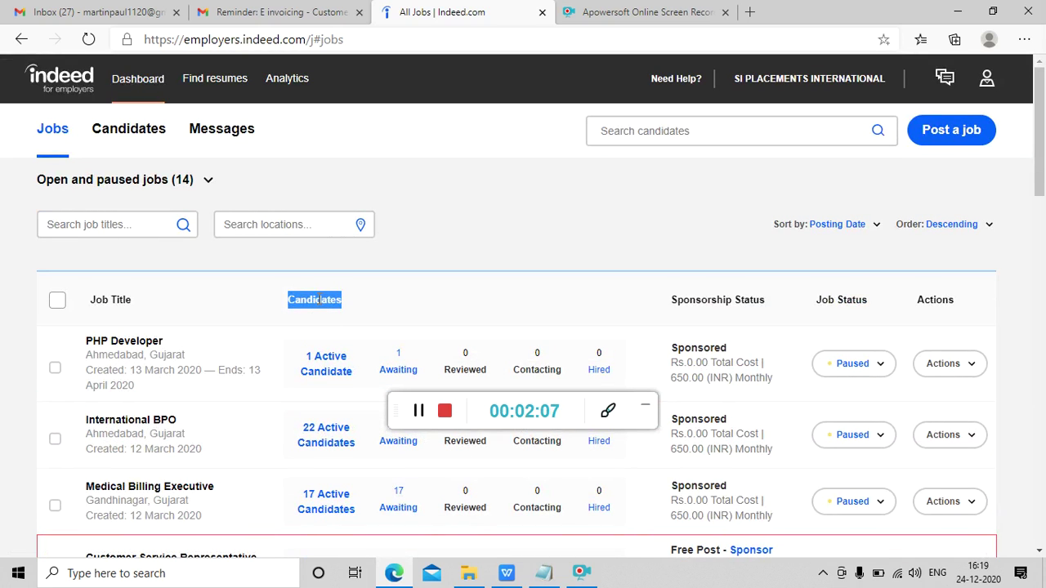
pyautogui.scroll(-2, 317, 300)
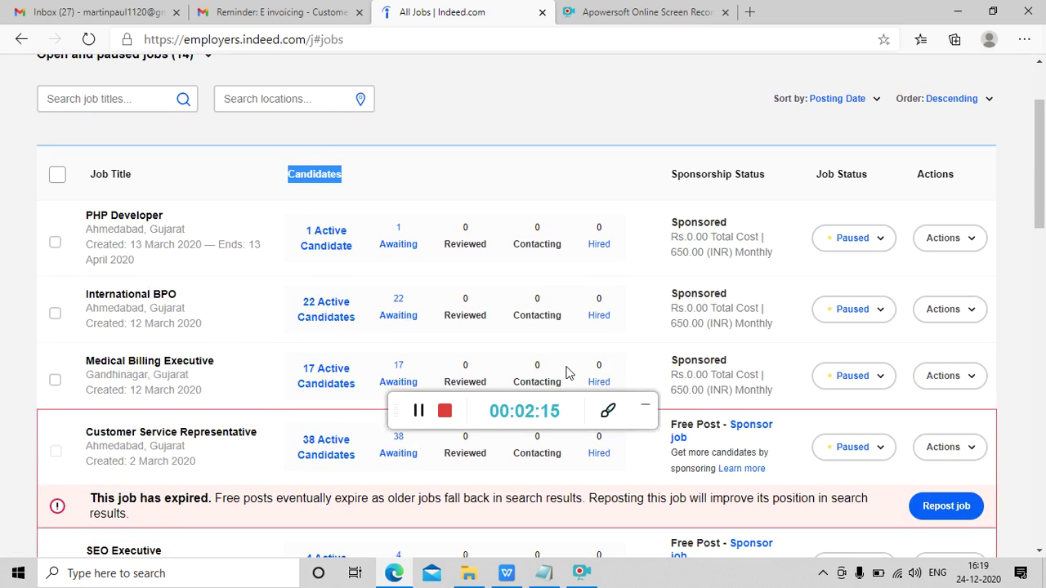
pyautogui.scroll(1, 570, 372)
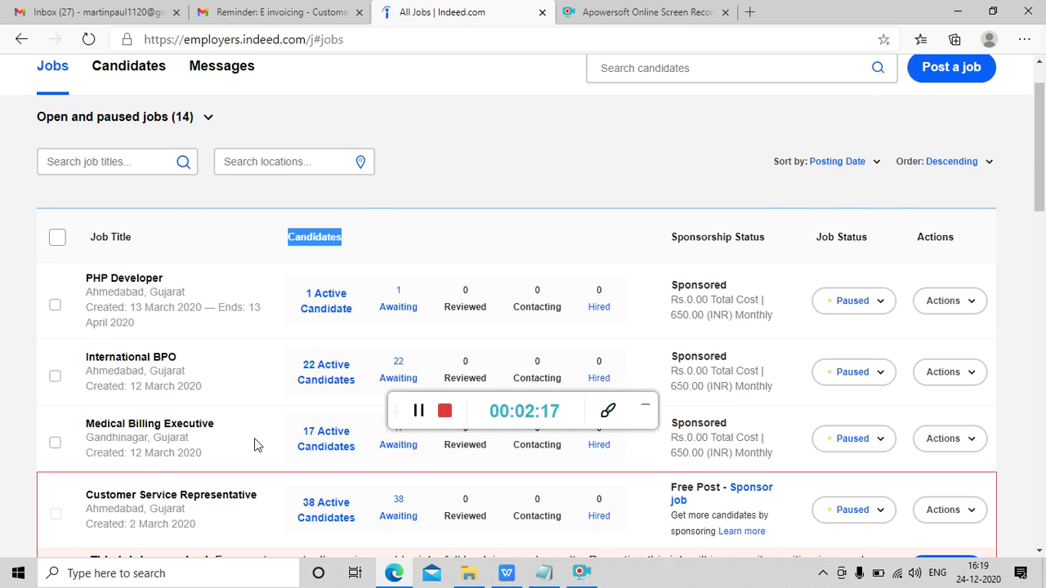
pyautogui.scroll(1, 254, 443)
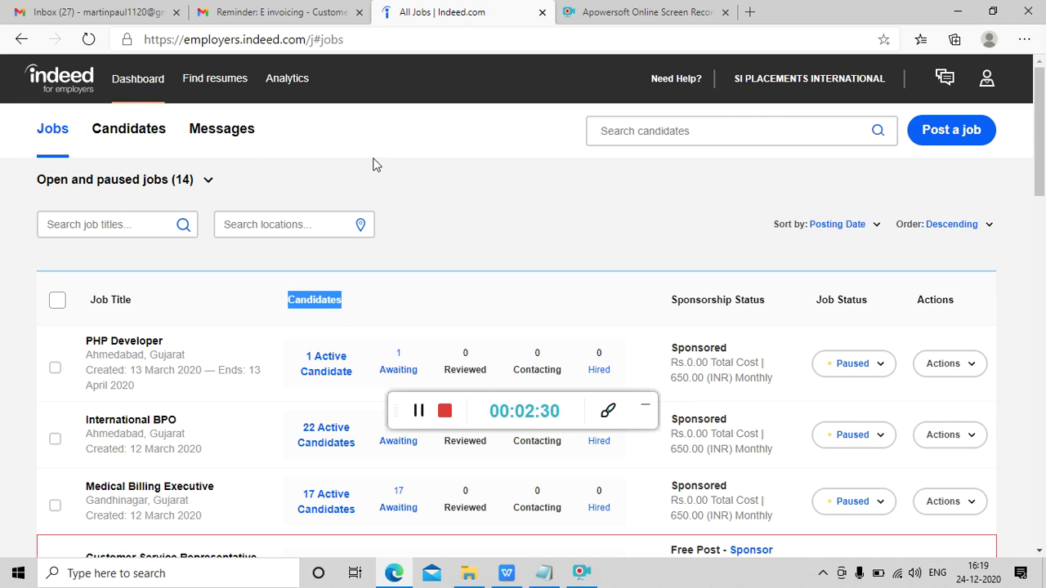
pyautogui.scroll(-1, 373, 164)
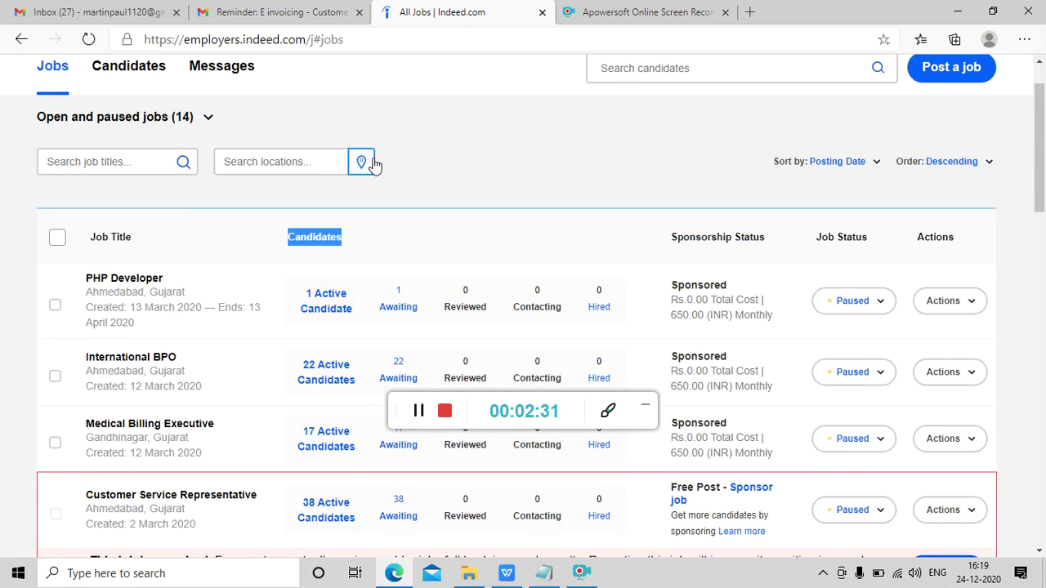
pyautogui.scroll(-1, 373, 164)
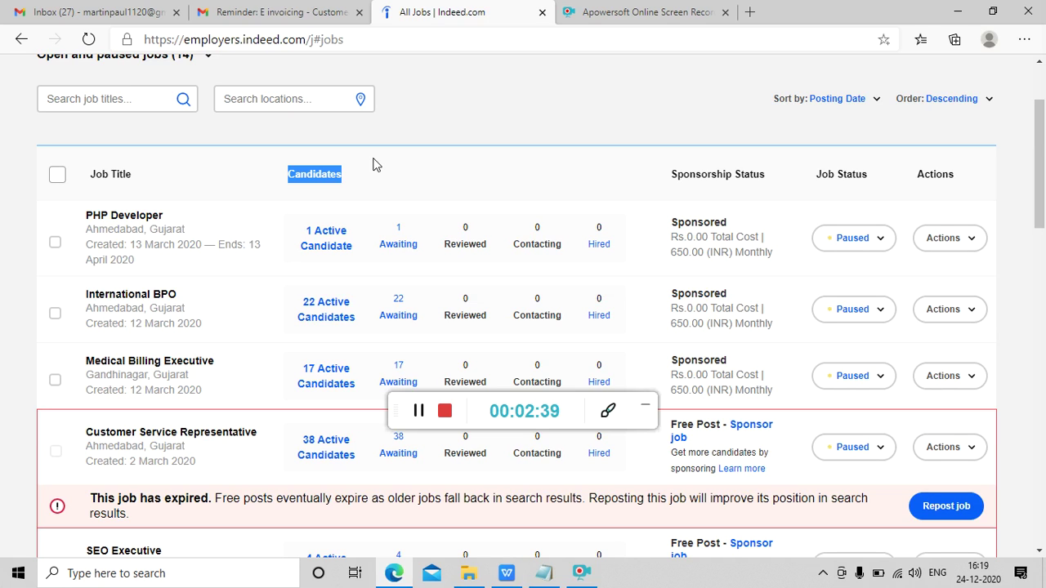
pyautogui.click(882, 309)
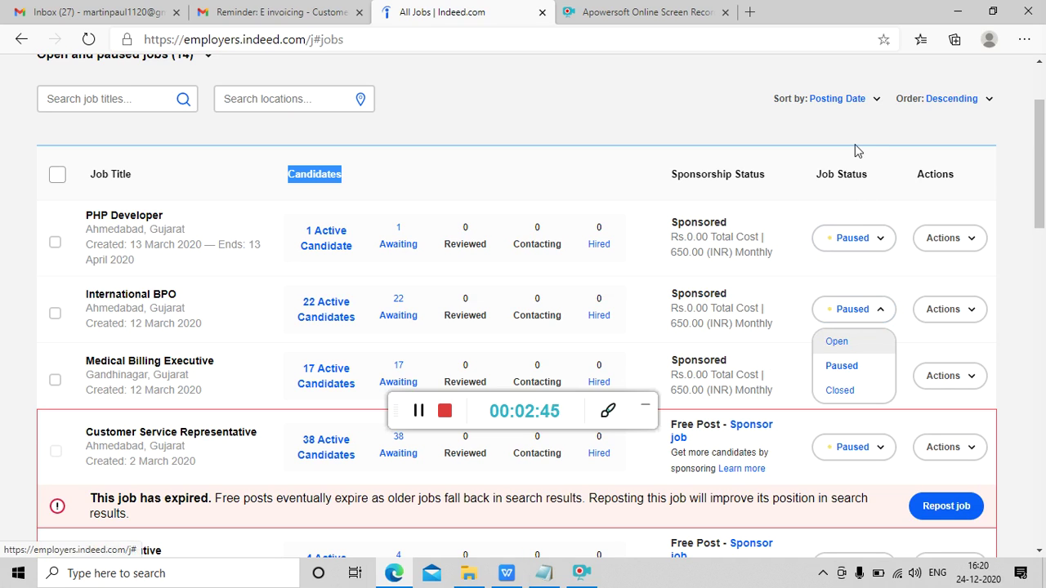
pyautogui.click(812, 161)
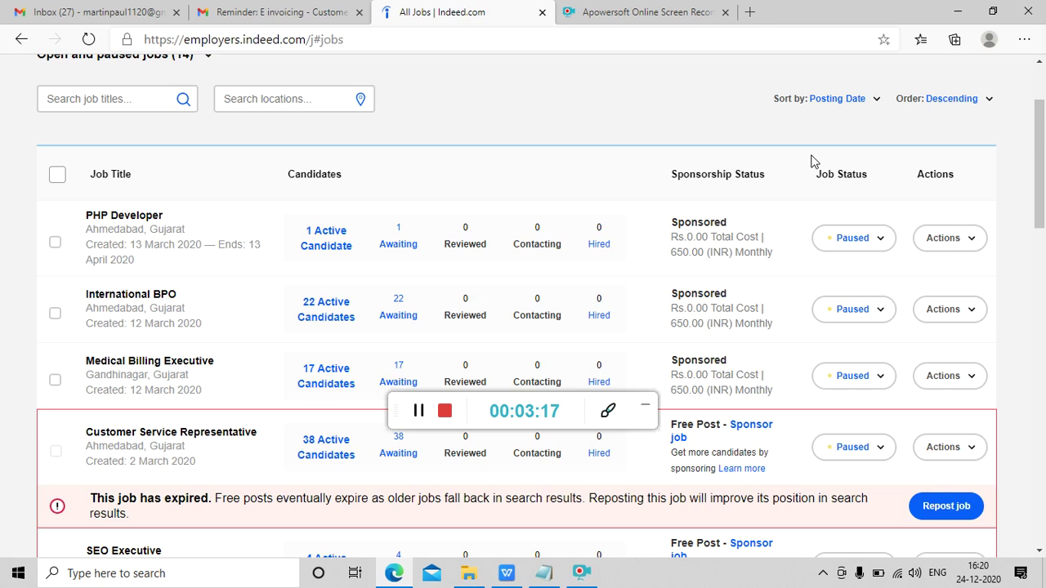
pyautogui.scroll(2, 813, 161)
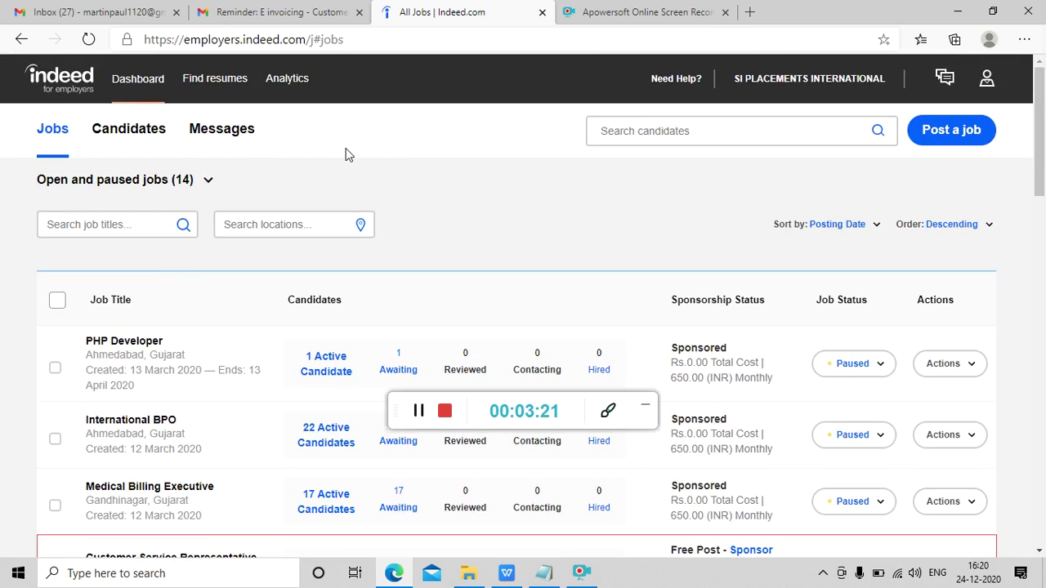
# - Start a new job post and set the industry to Information Technology
pyautogui.click(950, 133)
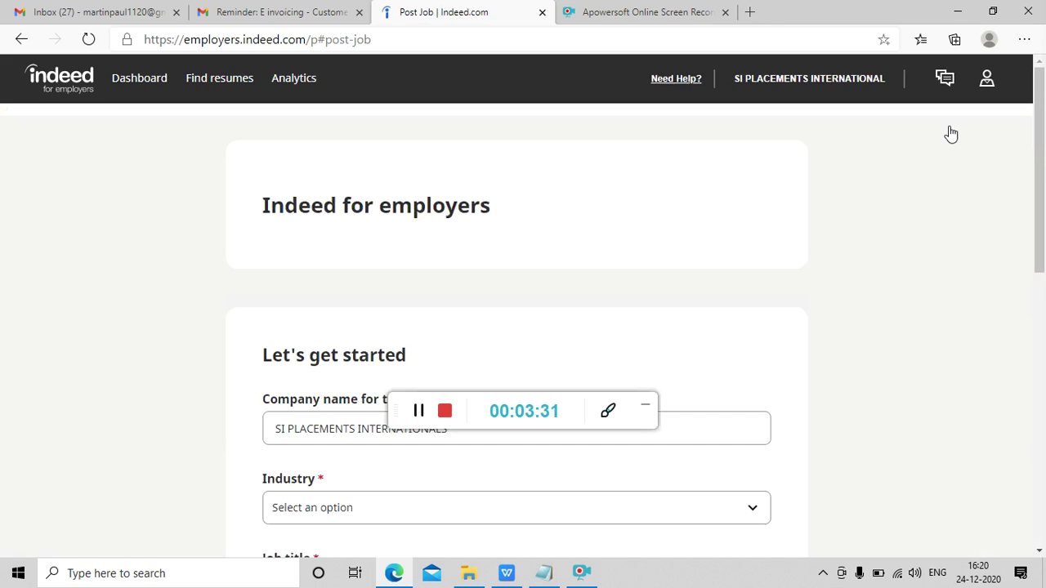
pyautogui.scroll(-1, 950, 134)
pyautogui.scroll(-3, 950, 134)
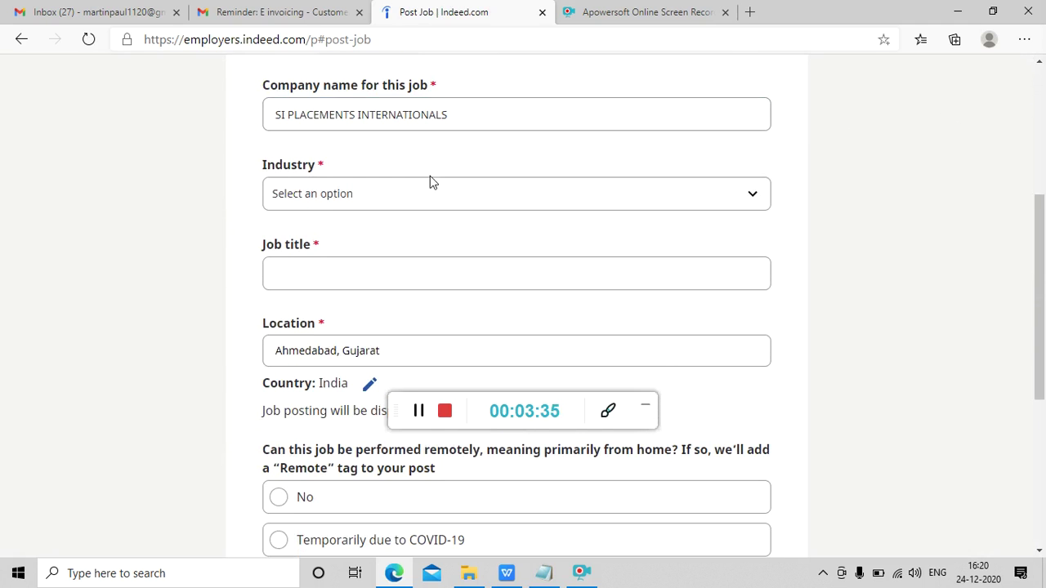
pyautogui.click(425, 193)
pyautogui.press('Down')
pyautogui.press('Down')
pyautogui.press('Down')
pyautogui.press('Down')
pyautogui.press('Down')
pyautogui.press('Down')
pyautogui.press('Down')
pyautogui.press('Down')
pyautogui.press('Down')
pyautogui.press('Down')
pyautogui.press('Down')
pyautogui.press('Up')
pyautogui.press('Down')
pyautogui.press('Return')
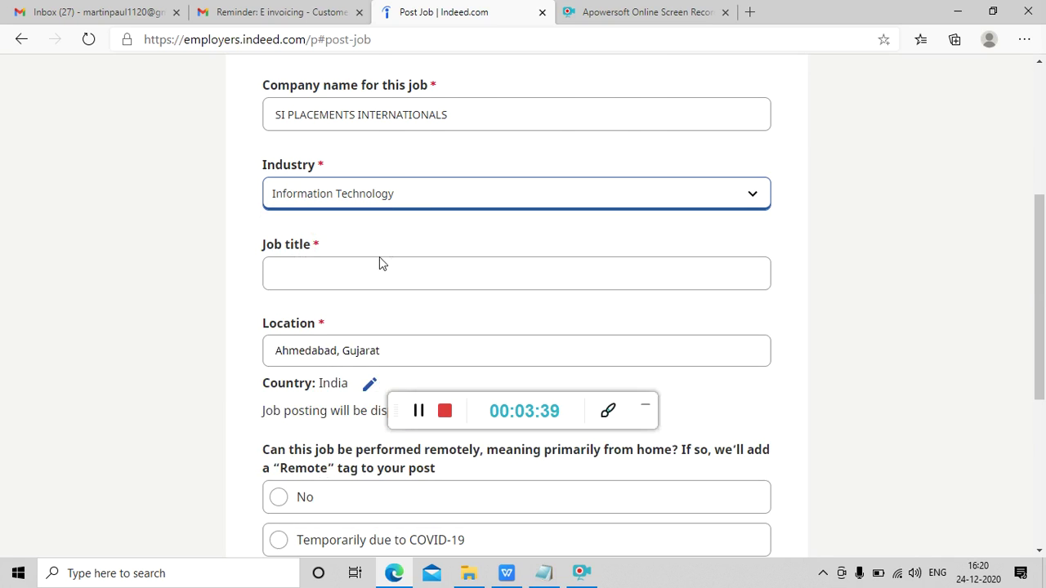
# - Enter 'dot' to pick Dot Net Developer, then retype the title as '.net'
pyautogui.click(372, 282)
pyautogui.write('dot')
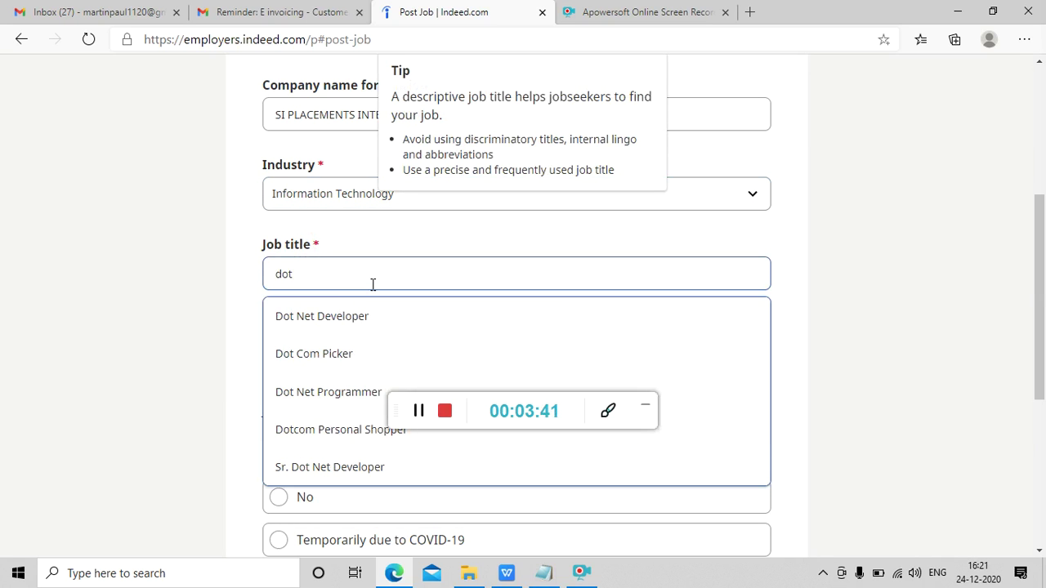
pyautogui.click(337, 324)
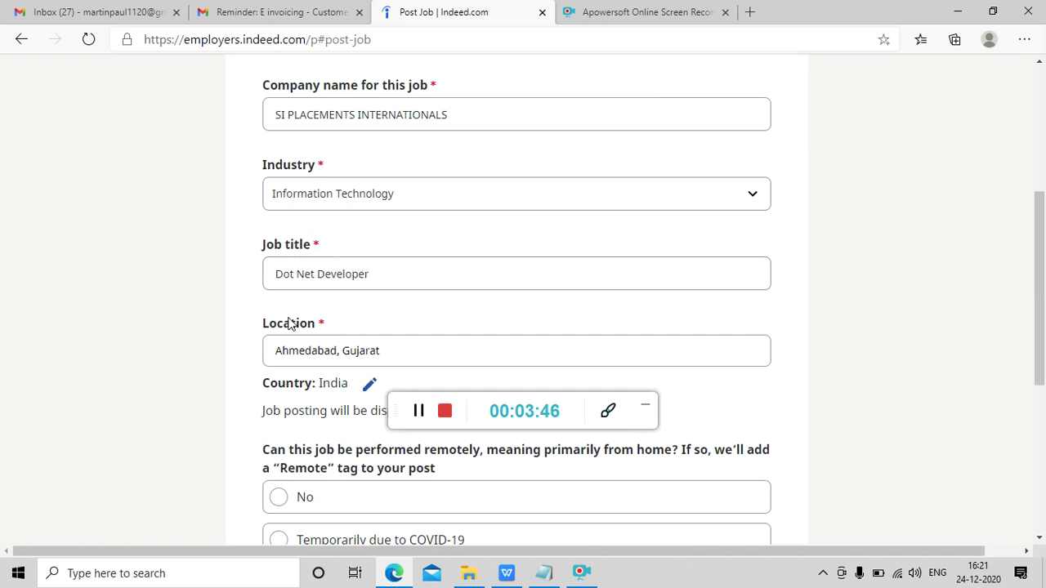
pyautogui.click(417, 273)
pyautogui.press('BackSpace')
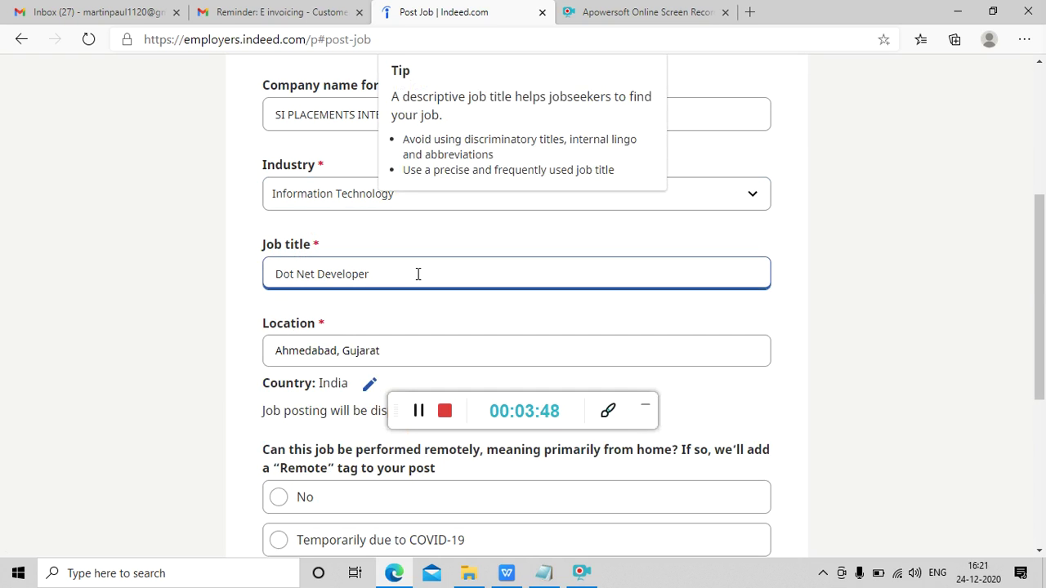
pyautogui.press('BackSpace')
pyautogui.hotkey('ctrl', 'a')
pyautogui.press('BackSpace')
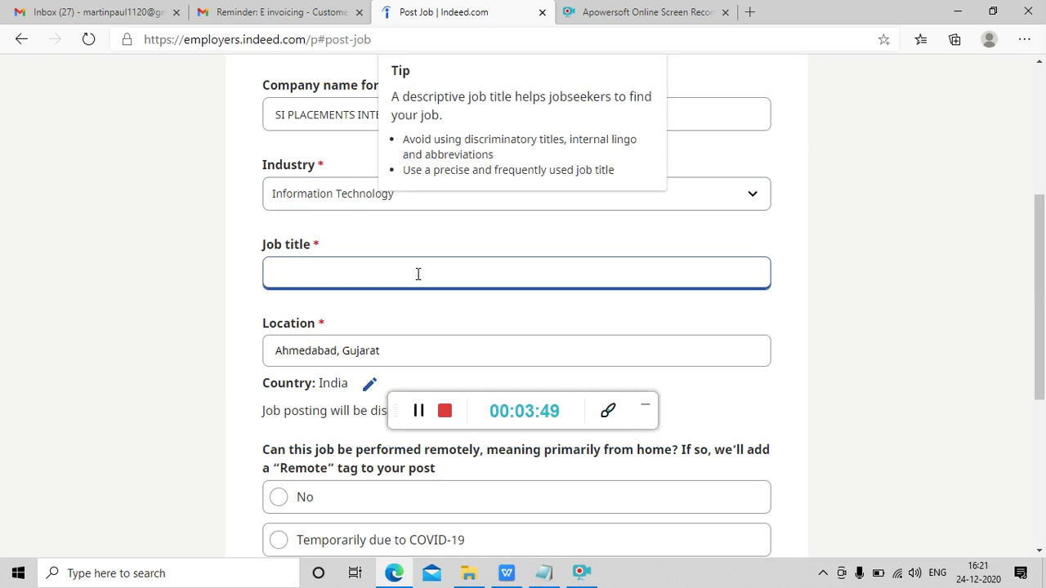
pyautogui.write(',n')
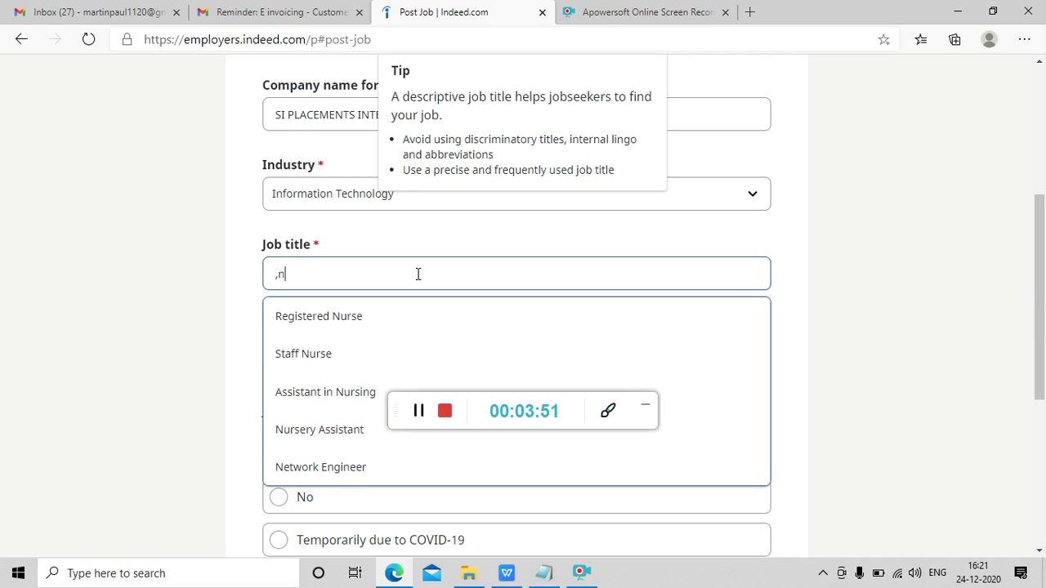
pyautogui.press('BackSpace')
pyautogui.press('BackSpace')
pyautogui.write('.net')
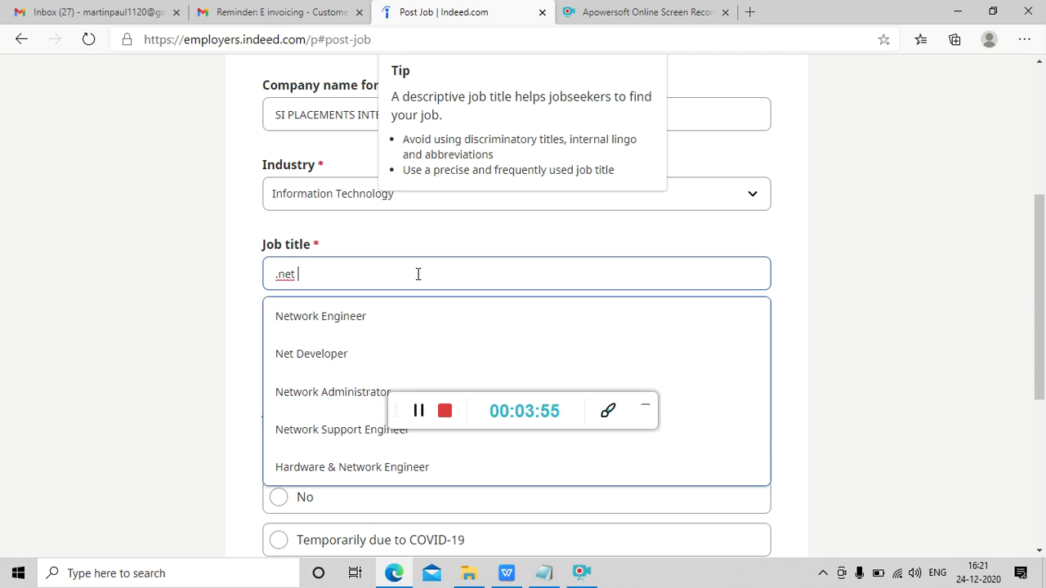
pyautogui.press('Down')
pyautogui.press('Down')
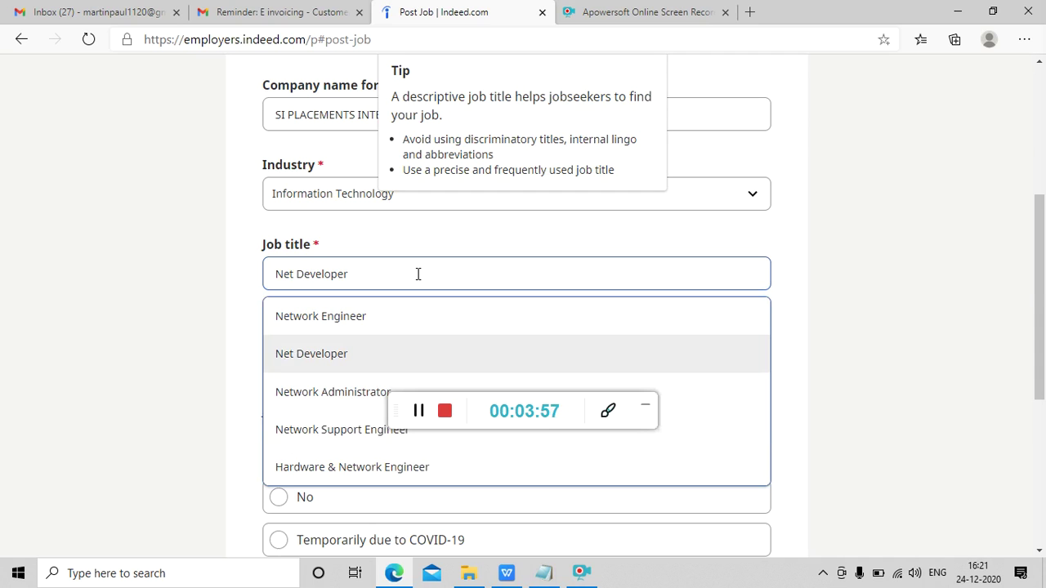
# - Try the titles 'axys opening', 'dotnet' and 'sales', then settle on Dot Net Developer
pyautogui.hotkey('ctrl', 'a')
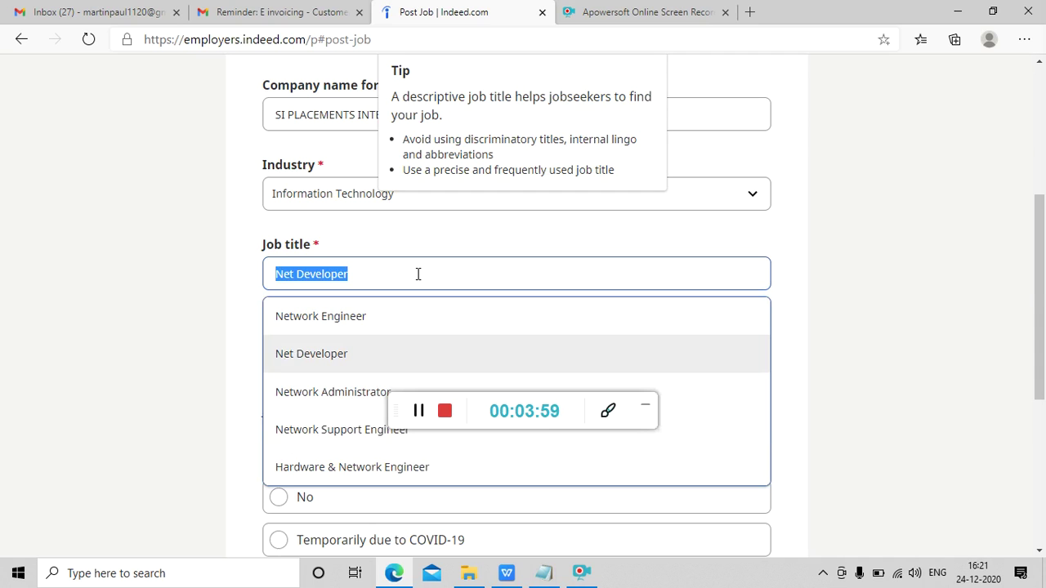
pyautogui.write('axys ')
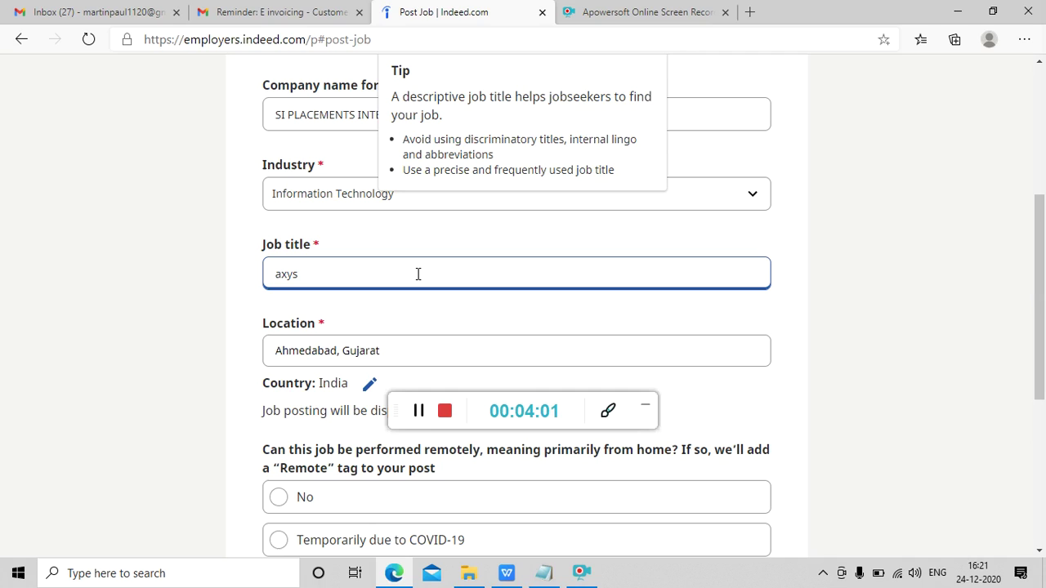
pyautogui.write('opening')
pyautogui.hotkey('ctrl', 'a')
pyautogui.press('BackSpace')
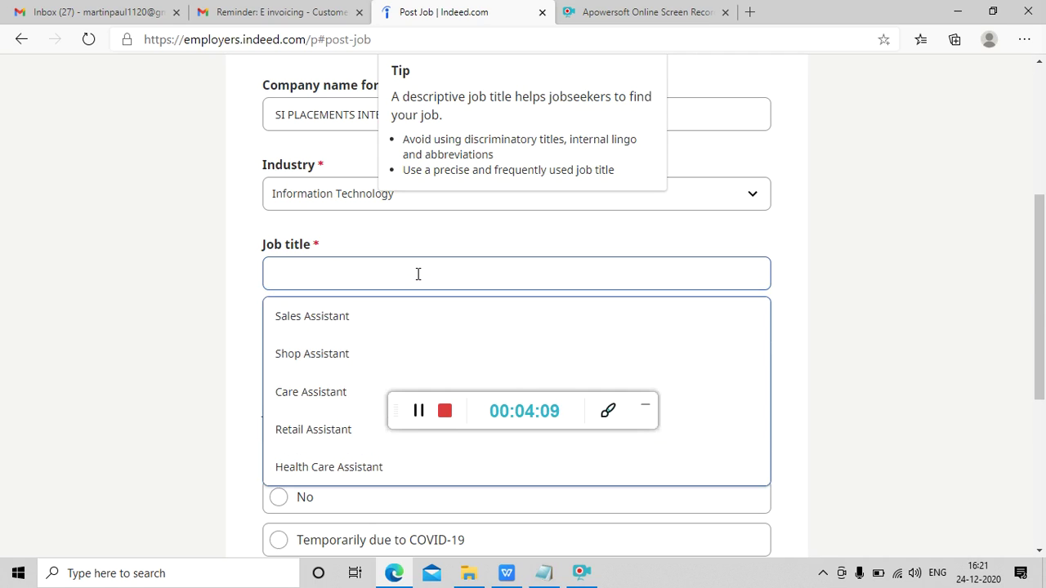
pyautogui.write('dot')
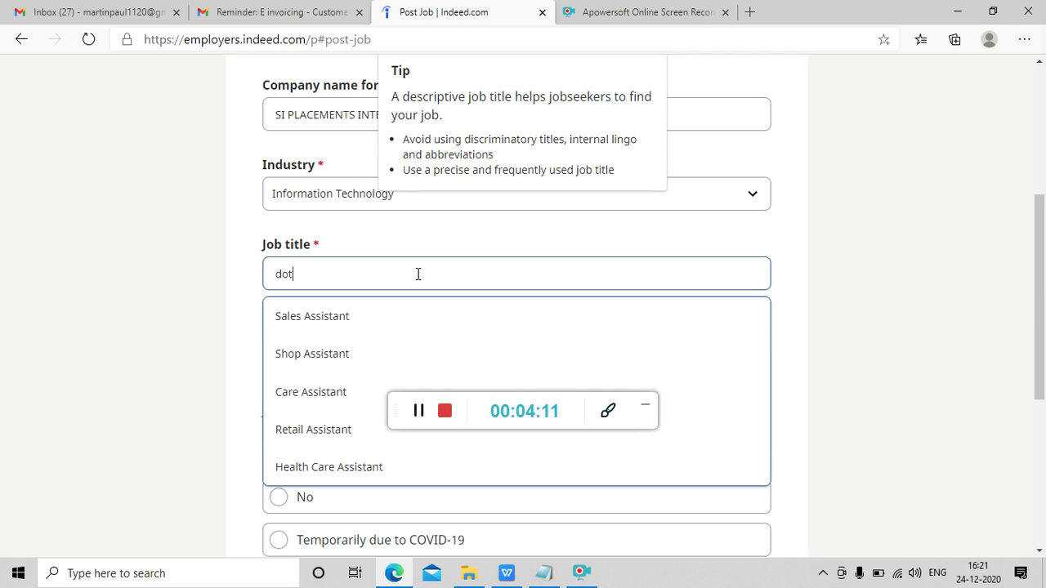
pyautogui.write('net')
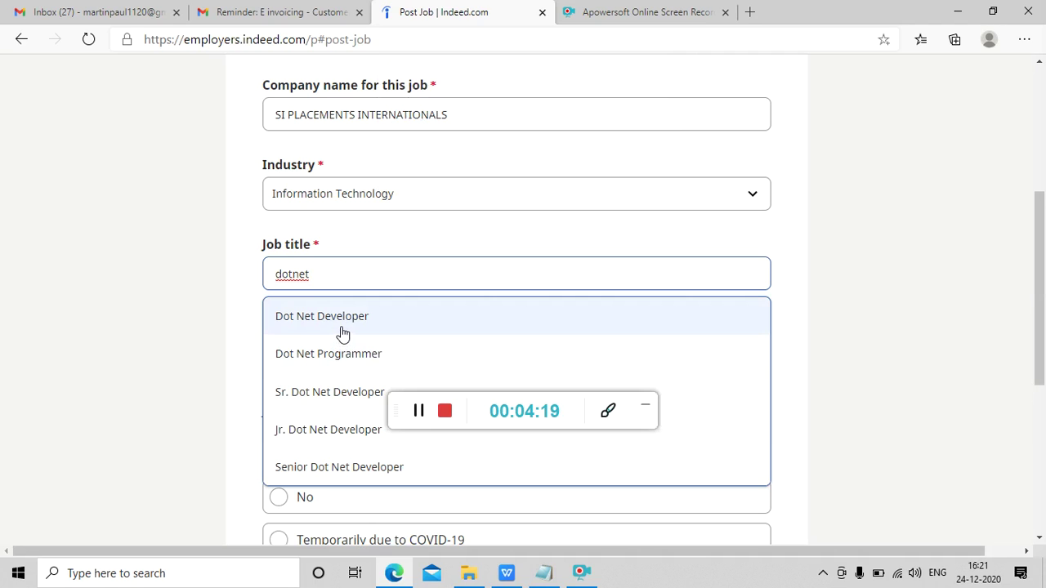
pyautogui.press('BackSpace')
pyautogui.press('BackSpace')
pyautogui.press('BackSpace')
pyautogui.press('BackSpace')
pyautogui.press('BackSpace')
pyautogui.press('BackSpace')
pyautogui.write('sales')
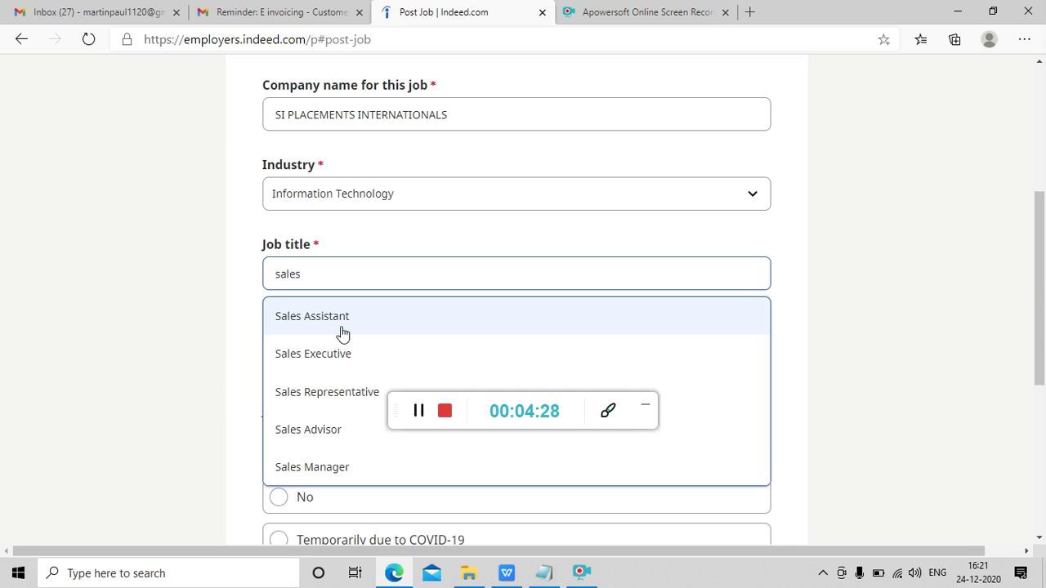
pyautogui.press('BackSpace')
pyautogui.press('BackSpace')
pyautogui.press('BackSpace')
pyautogui.press('BackSpace')
pyautogui.press('BackSpace')
pyautogui.write('dot')
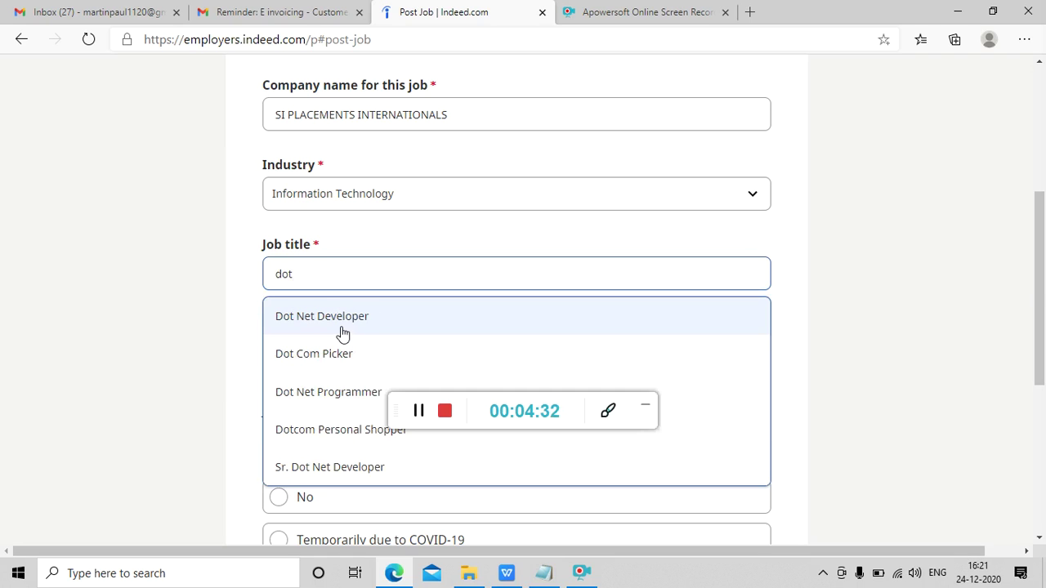
pyautogui.click(333, 315)
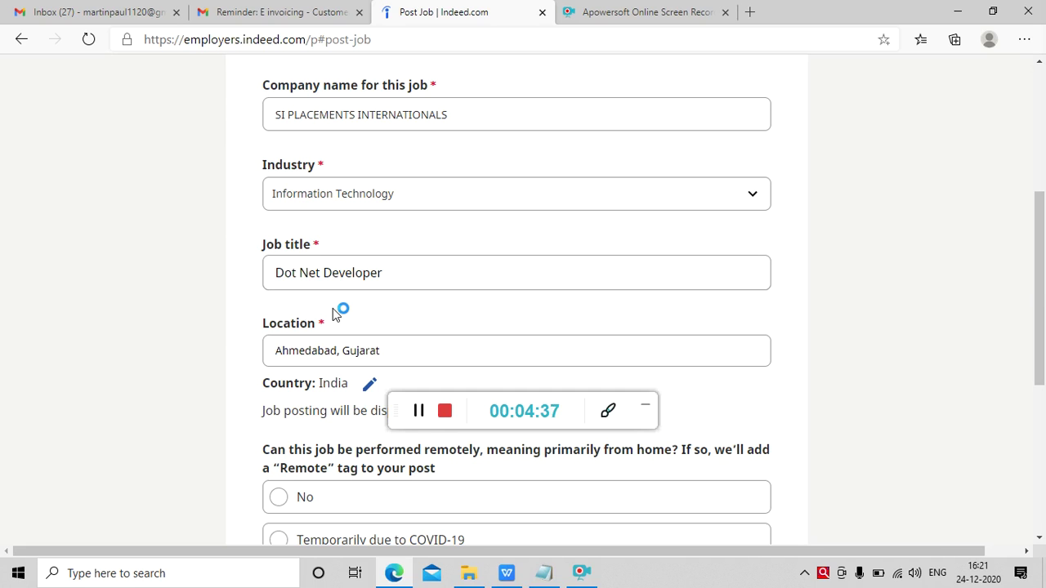
# - Keep the country India and the location Ahmedabad, Gujarat unchanged
pyautogui.tripleClick(309, 384)
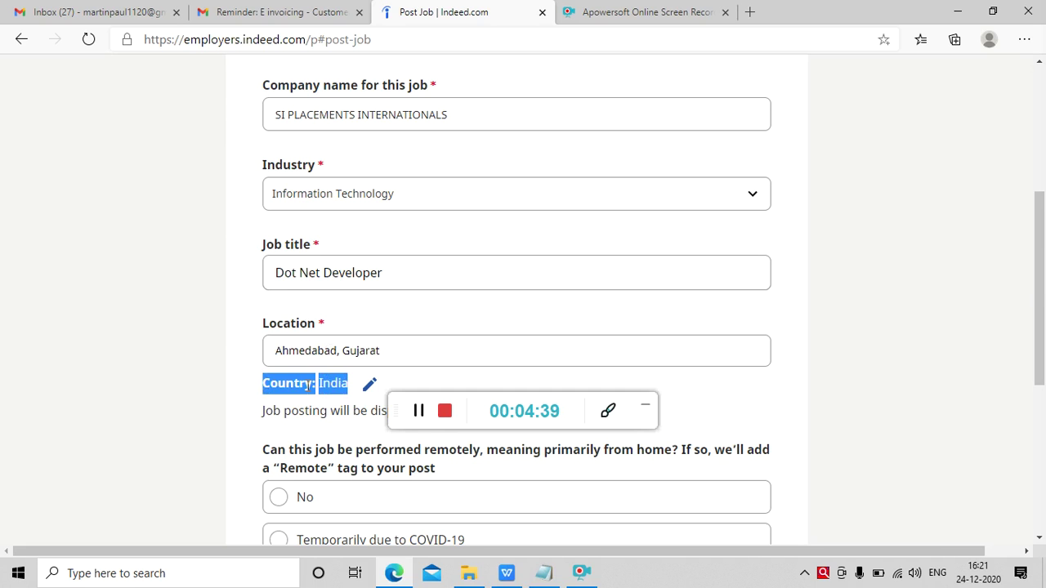
pyautogui.scroll(-3, 305, 386)
pyautogui.scroll(1, 307, 391)
pyautogui.scroll(1, 307, 390)
pyautogui.click(437, 290)
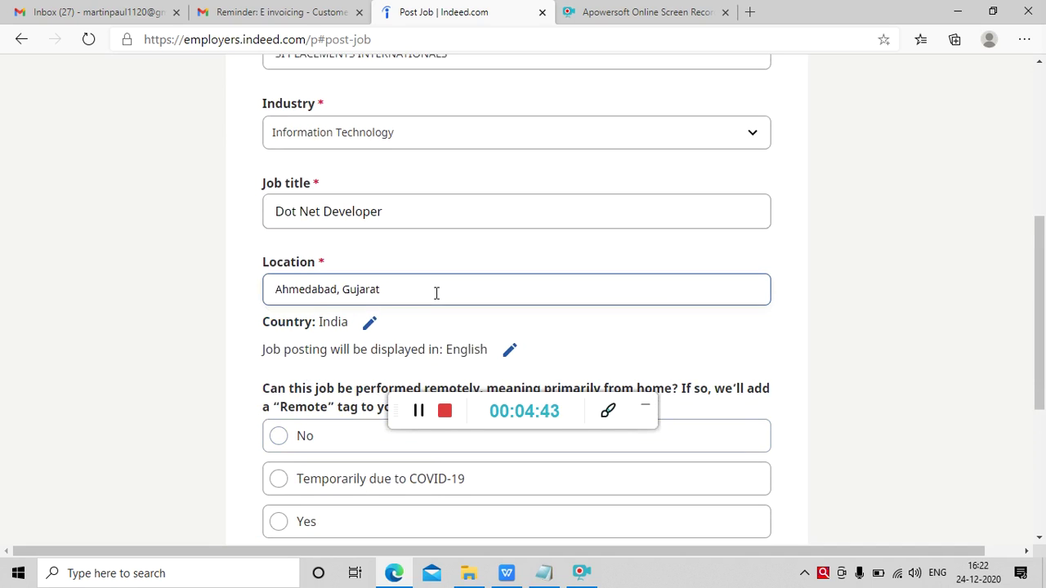
pyautogui.click(319, 350)
pyautogui.scroll(-1, 320, 350)
pyautogui.scroll(1, 318, 351)
pyautogui.scroll(1, 318, 350)
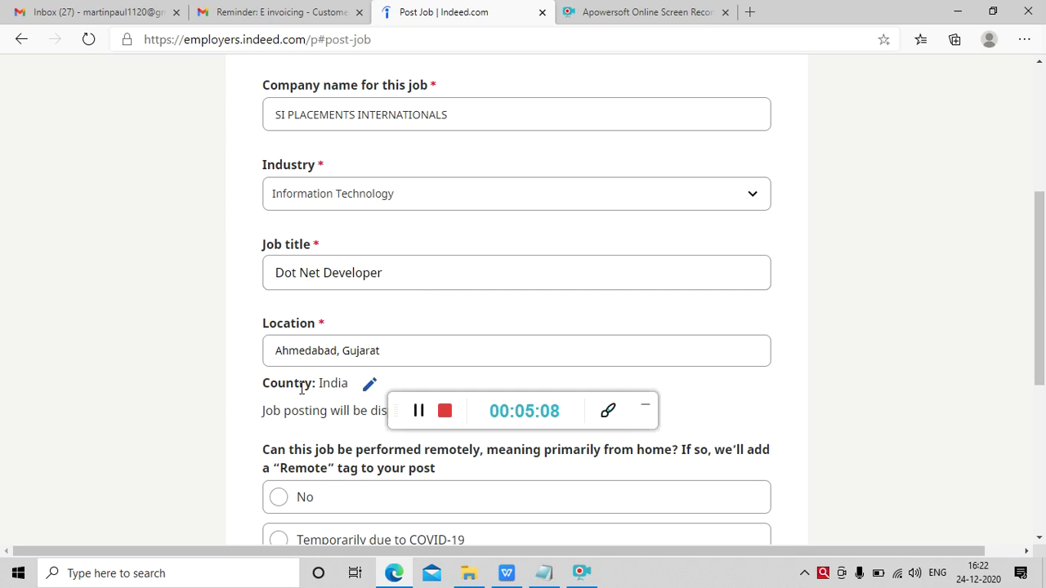
# - Mark the job as temporarily remote due to COVID-19
pyautogui.scroll(-2, 302, 389)
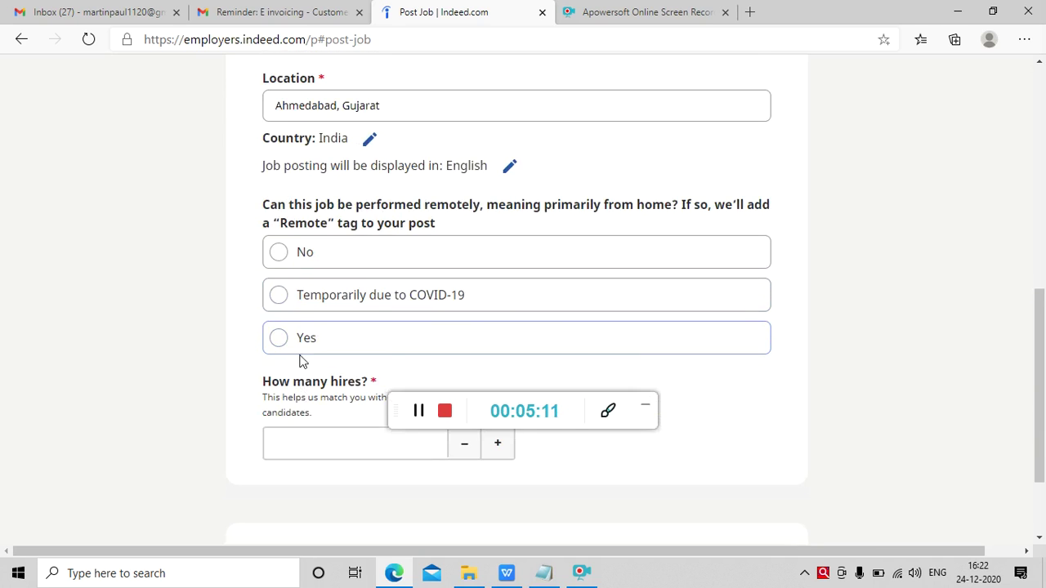
pyautogui.click(278, 297)
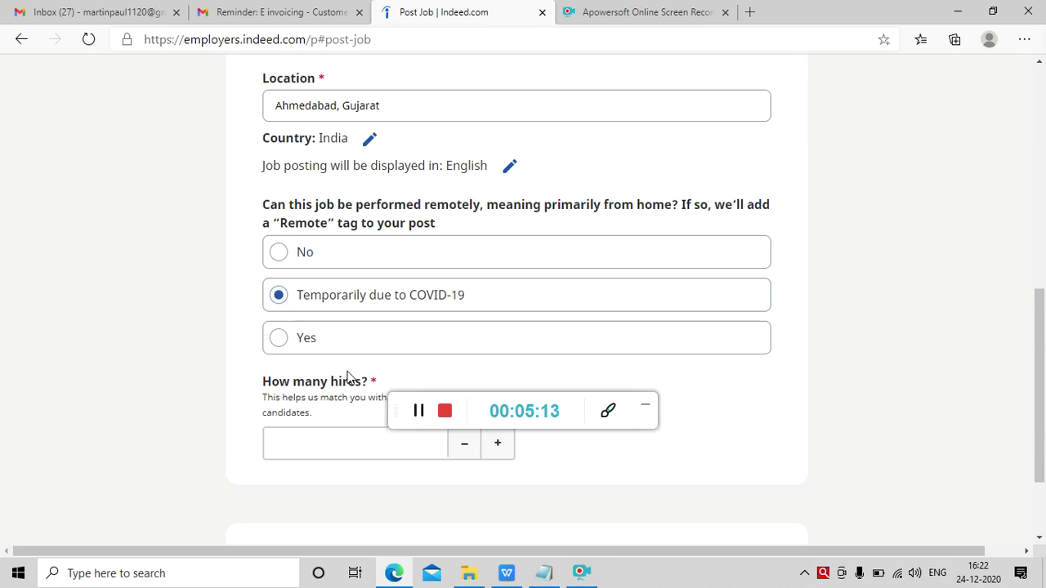
pyautogui.press('Down')
pyautogui.press('Up')
pyautogui.press('Up')
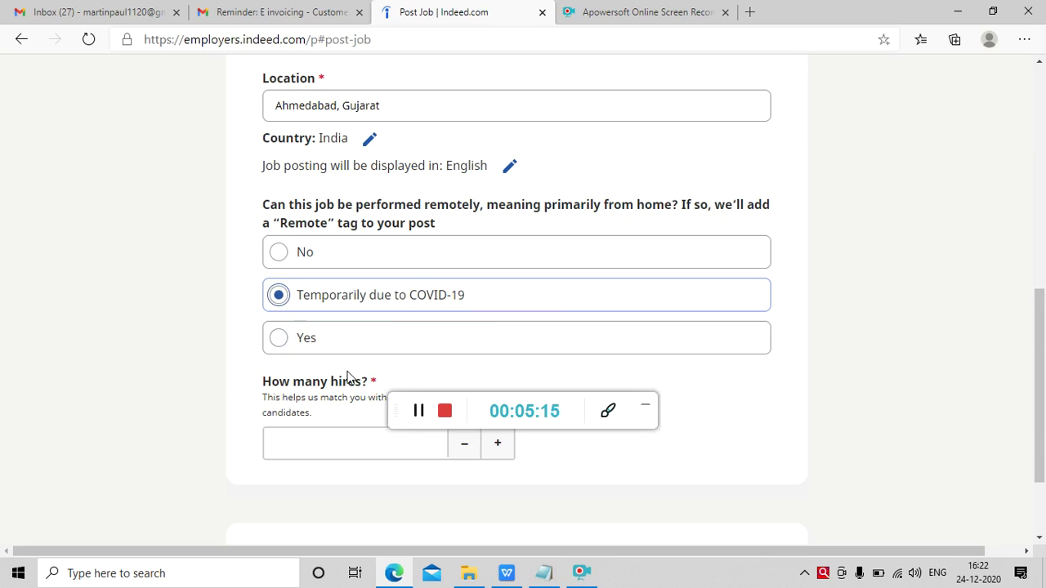
pyautogui.press('Down')
# - Raise the number of hires to 10 and continue to Job details
pyautogui.doubleClick(335, 383)
pyautogui.scroll(-3, 333, 382)
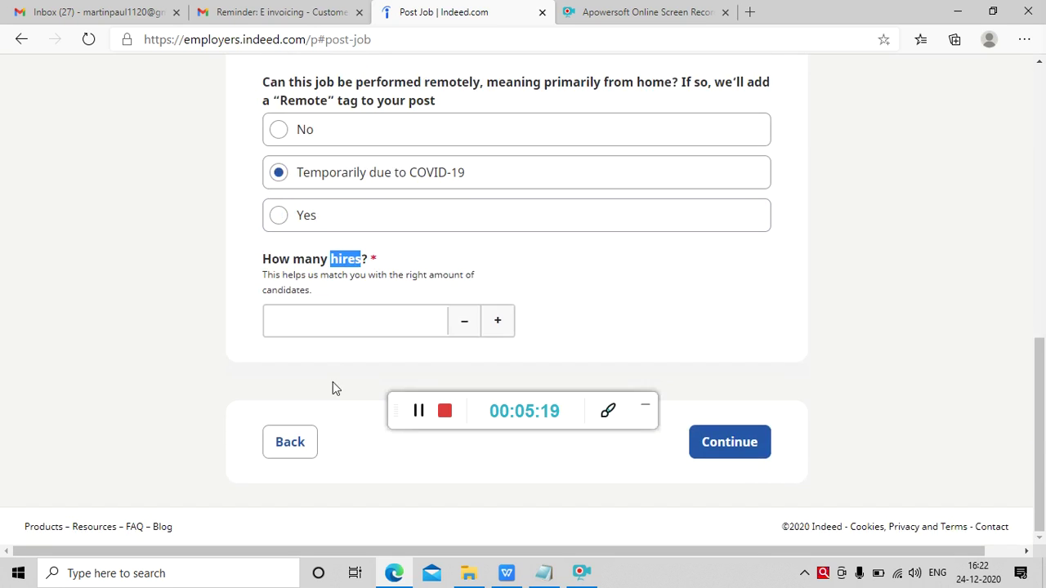
pyautogui.click(357, 325)
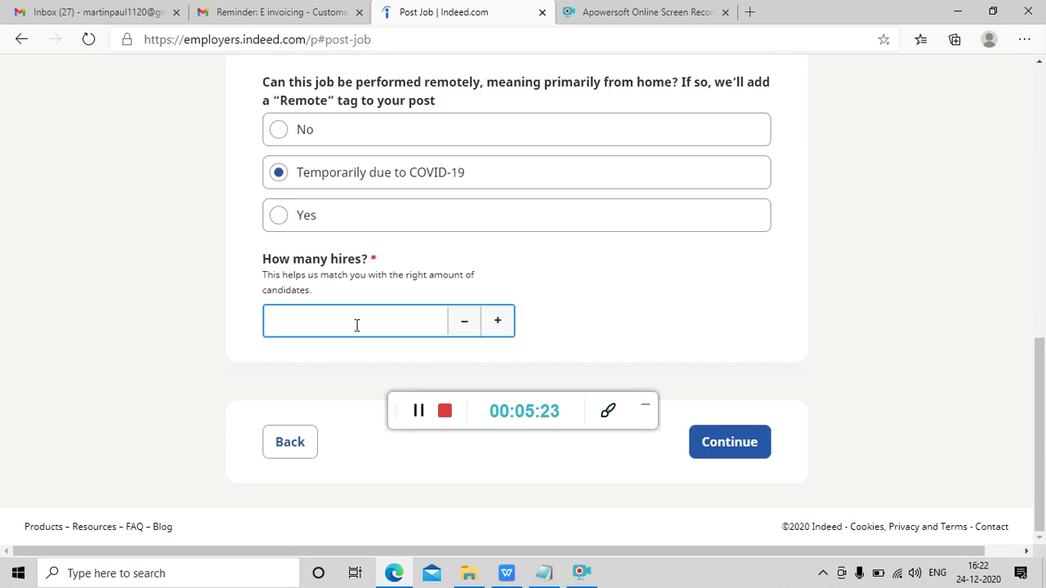
pyautogui.click(498, 322)
pyautogui.click(497, 322)
pyautogui.click(498, 322)
pyautogui.click(497, 322)
pyautogui.click(498, 322)
pyautogui.click(498, 322)
pyautogui.click(498, 322)
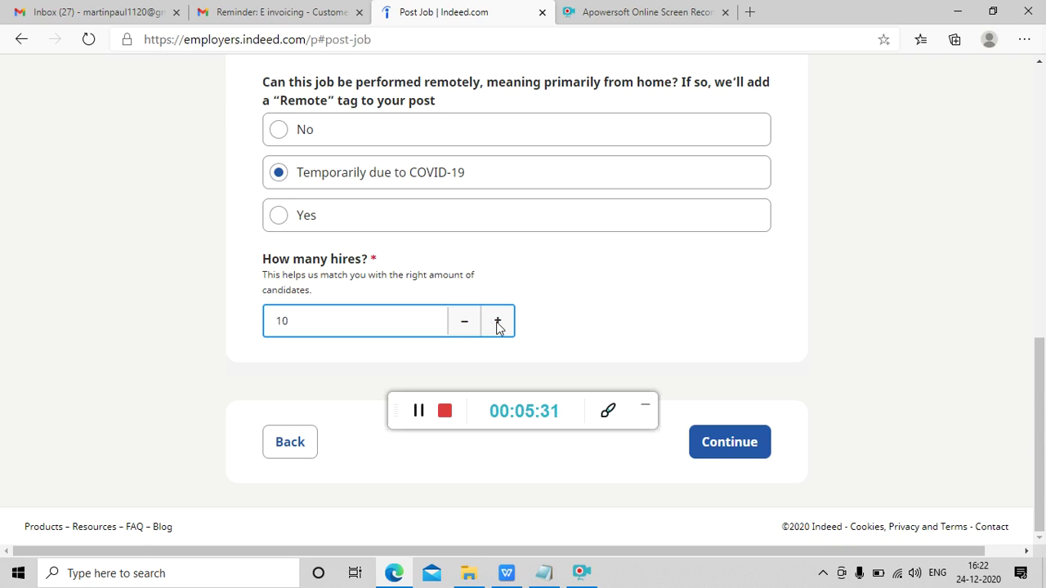
pyautogui.click(735, 448)
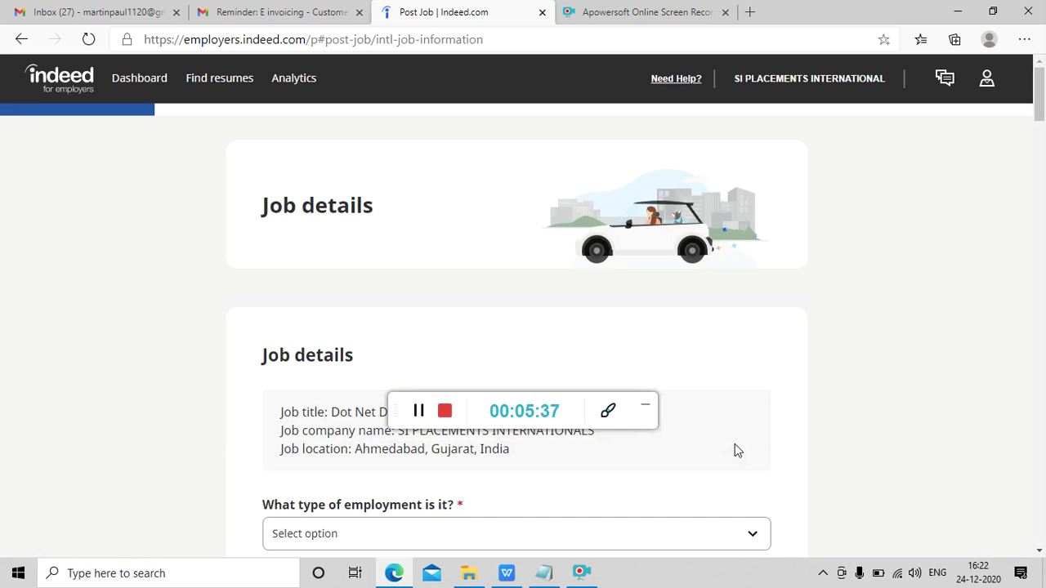
# - Set the employment type to Full-time
pyautogui.scroll(-3, 735, 446)
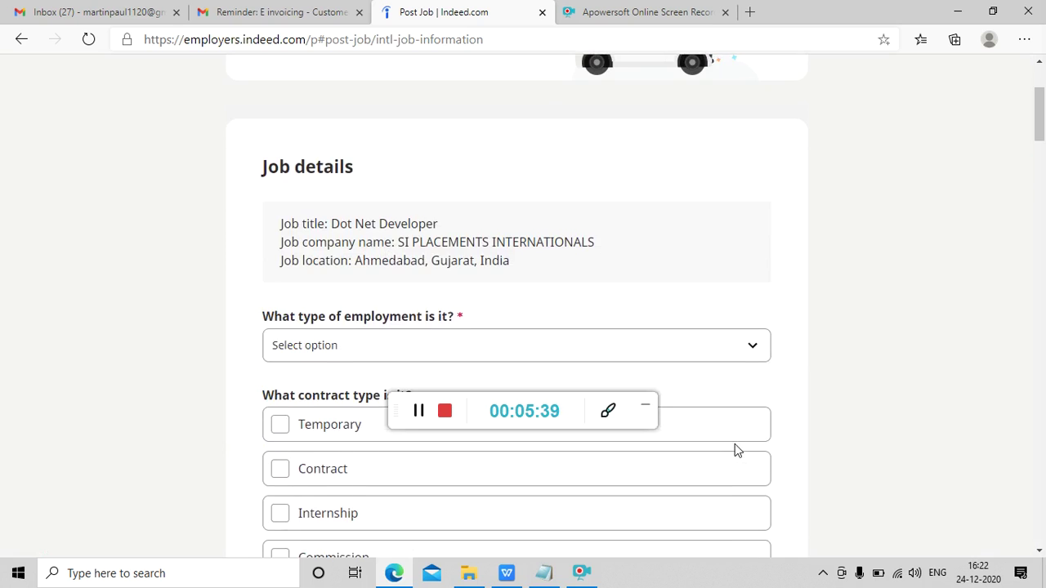
pyautogui.scroll(-1, 735, 449)
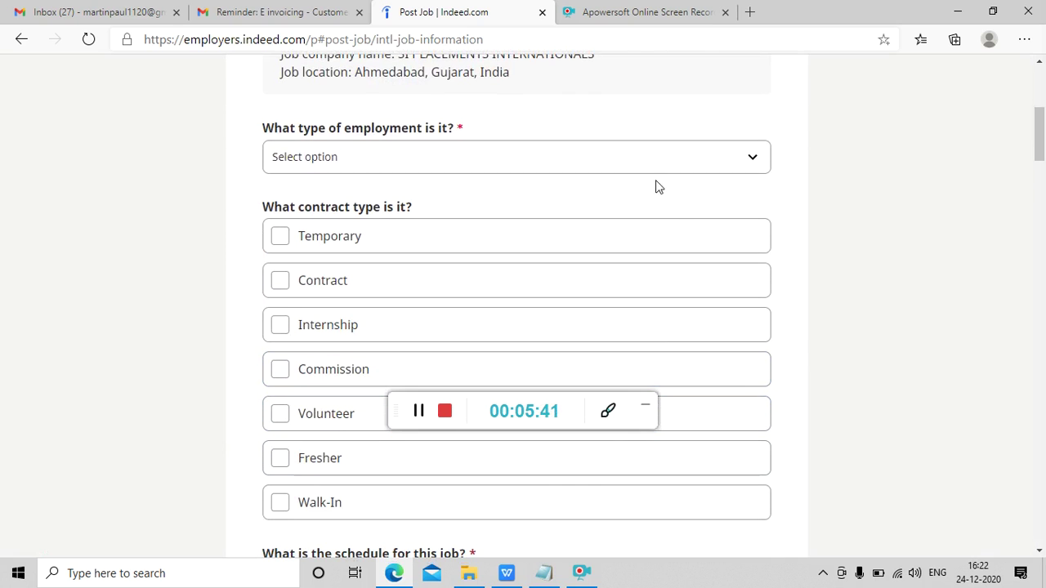
pyautogui.click(640, 165)
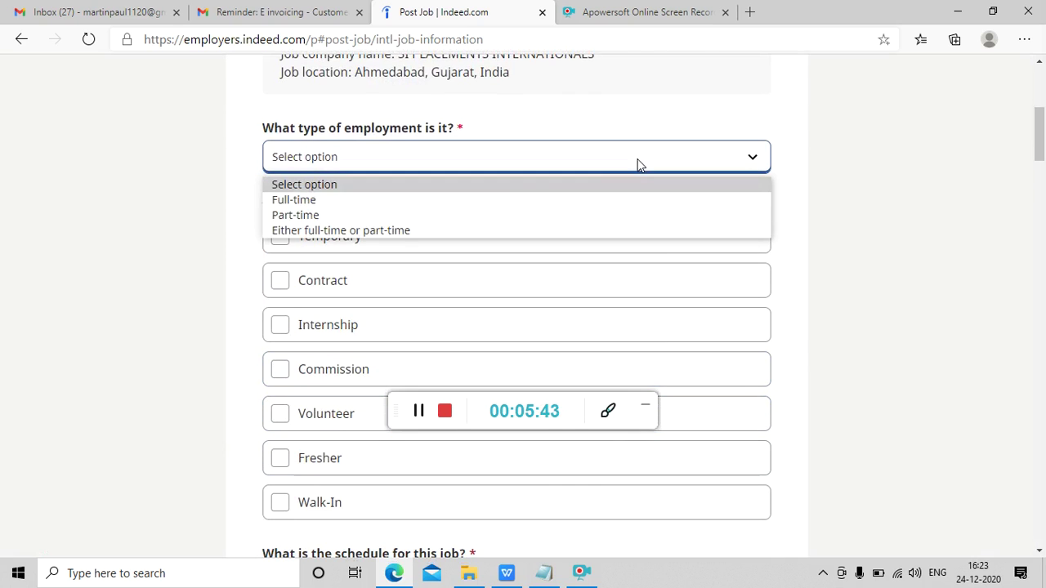
pyautogui.click(512, 211)
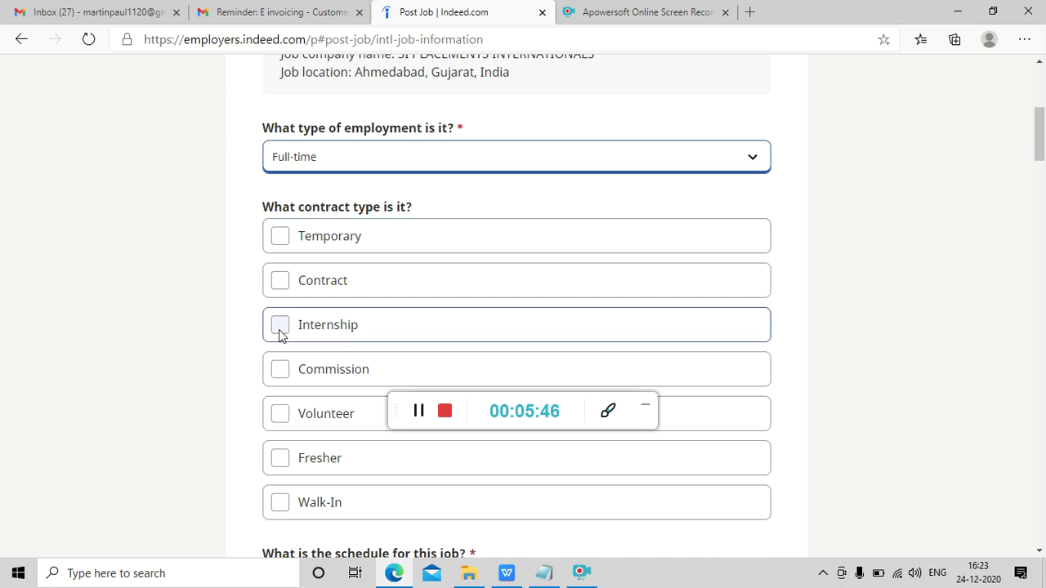
pyautogui.click(218, 477)
# - Tick Day shift and Monday to Friday as the job schedule
pyautogui.scroll(-1, 218, 477)
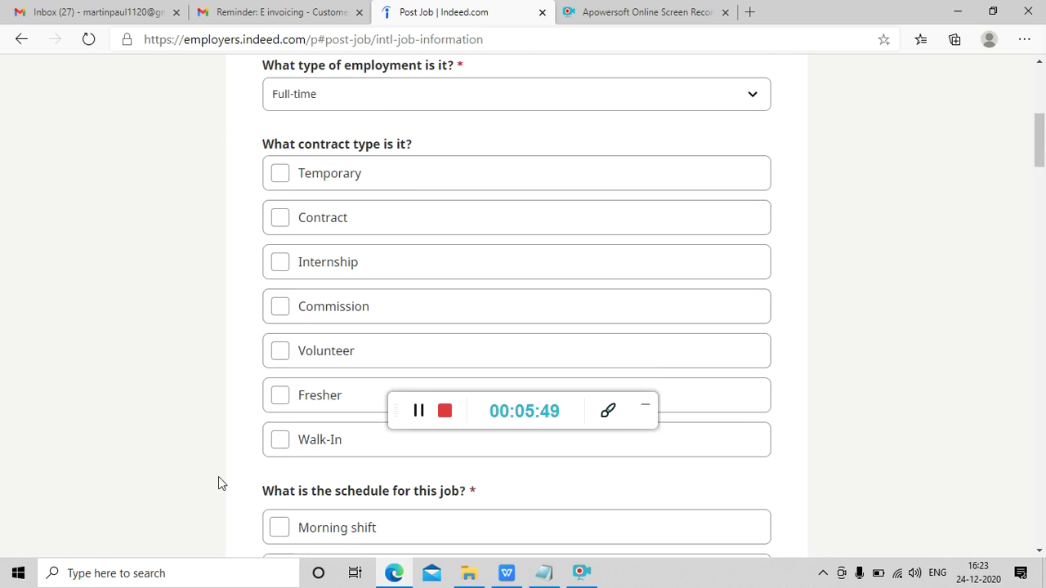
pyautogui.scroll(-5, 218, 476)
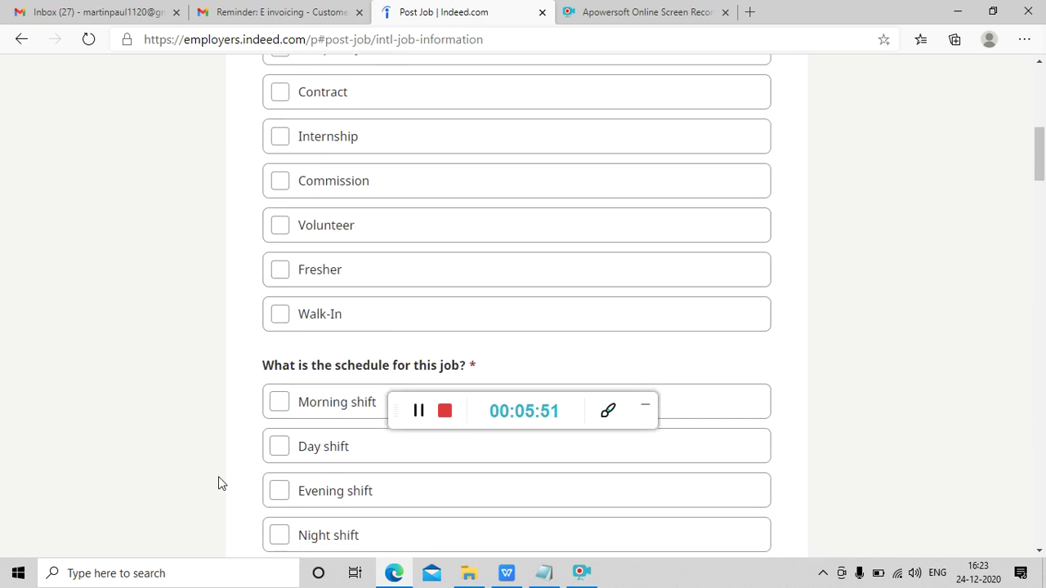
pyautogui.scroll(5, 218, 476)
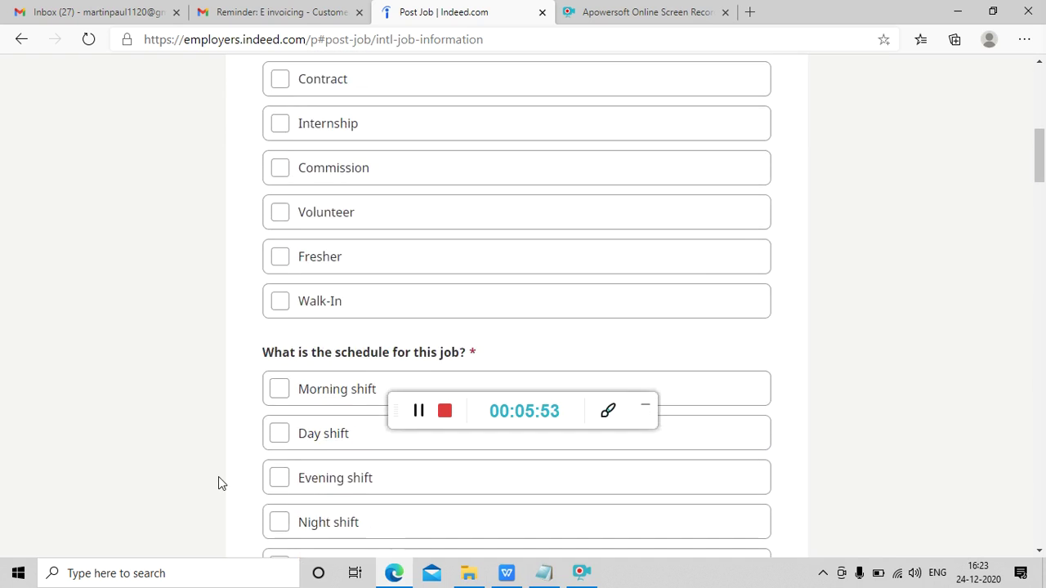
pyautogui.scroll(1, 218, 484)
pyautogui.scroll(-4, 218, 484)
pyautogui.scroll(-1, 218, 484)
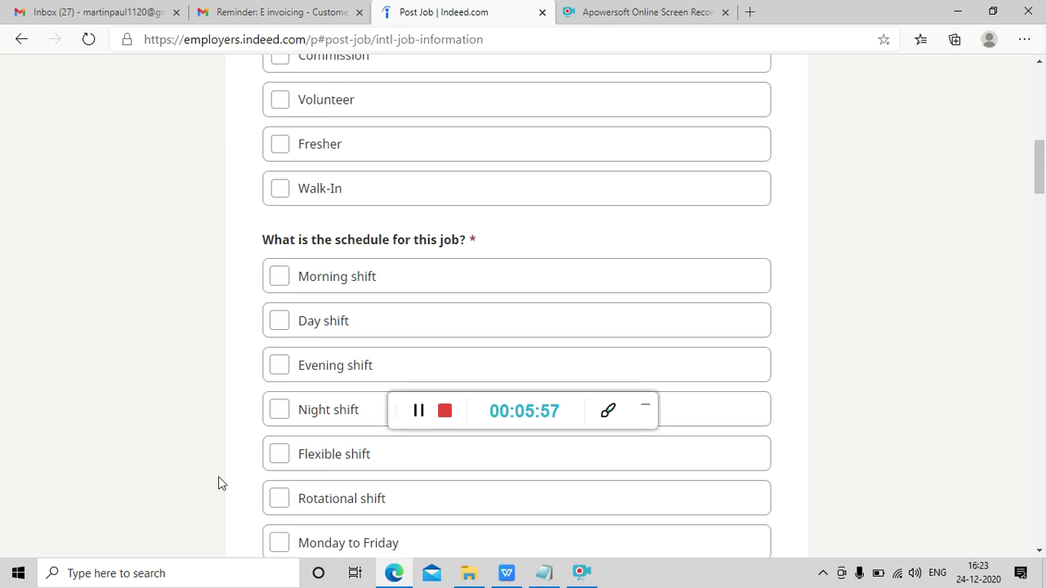
pyautogui.scroll(-1, 218, 477)
pyautogui.scroll(-1, 218, 477)
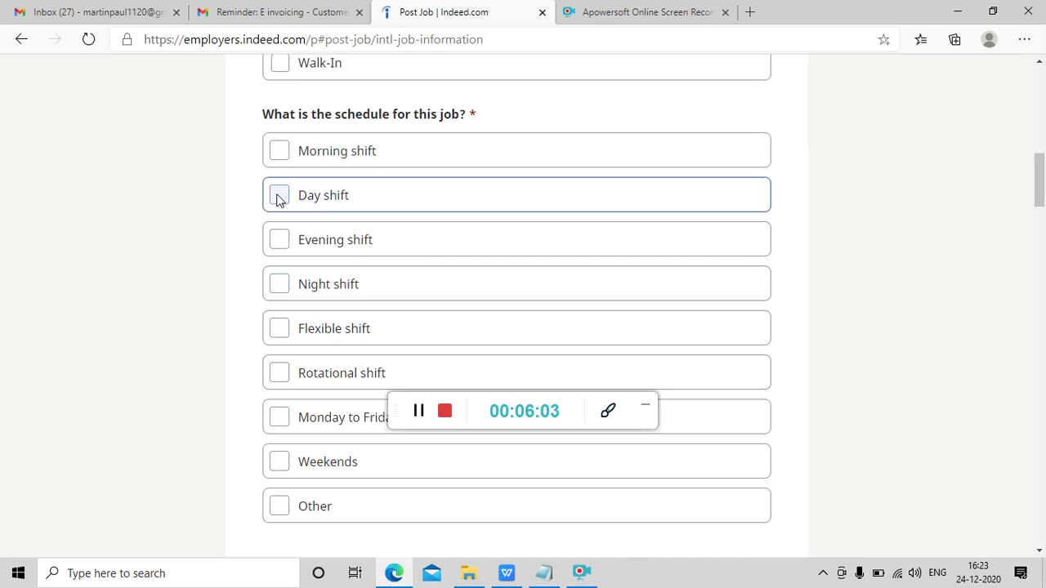
pyautogui.click(279, 199)
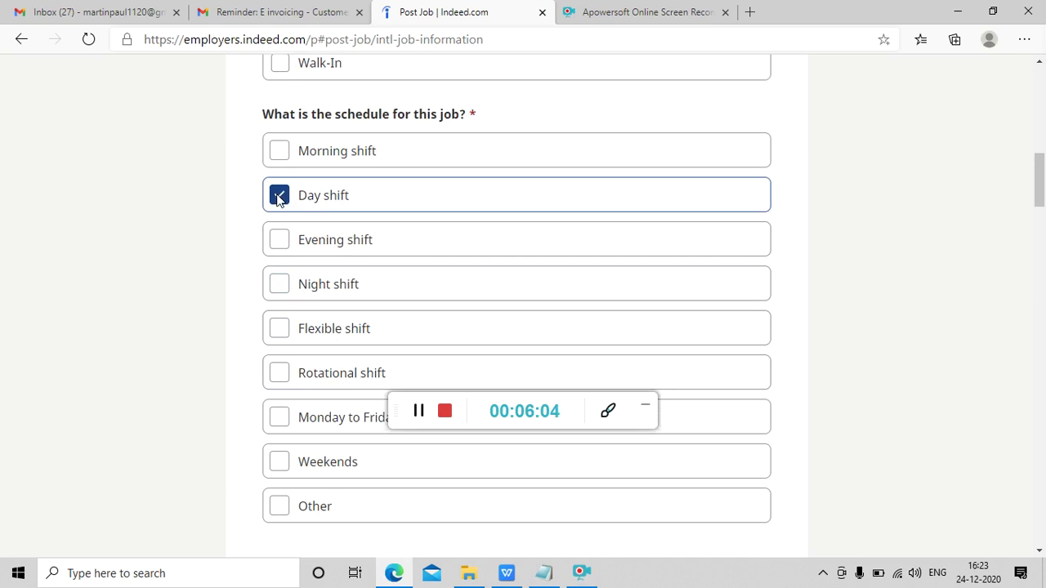
pyautogui.click(279, 418)
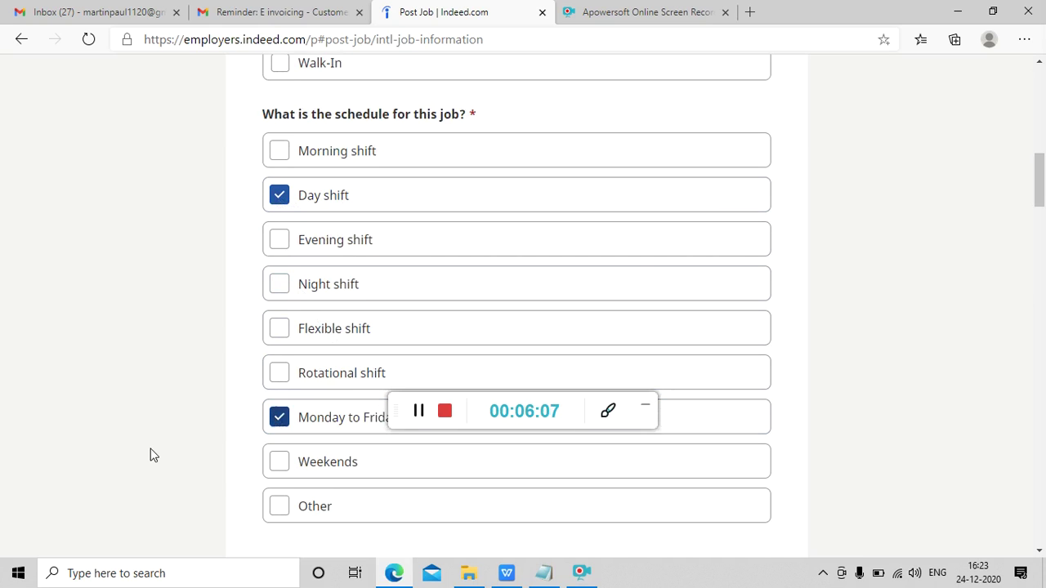
pyautogui.scroll(-2, 151, 456)
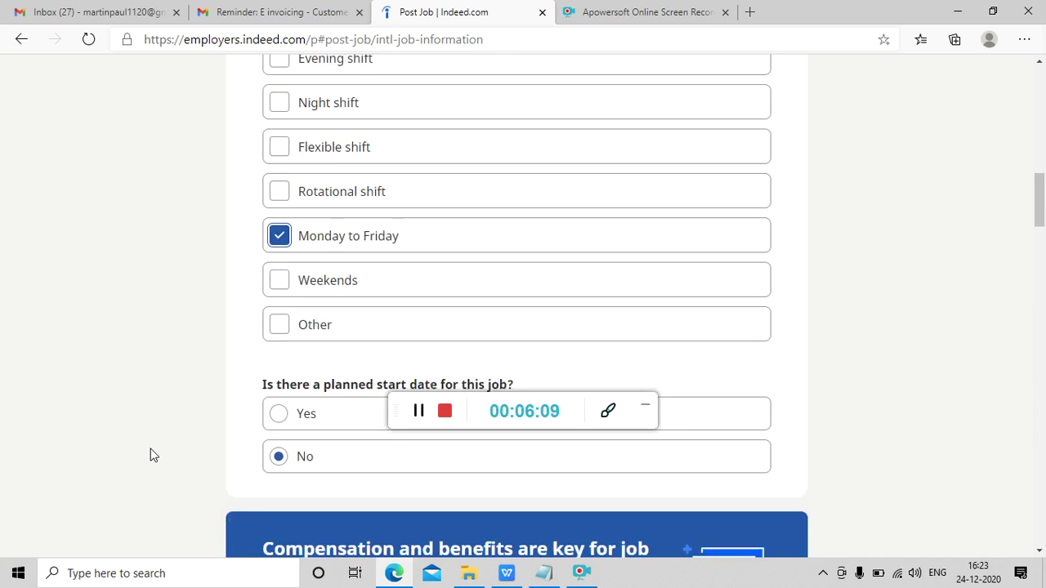
pyautogui.scroll(-2, 151, 456)
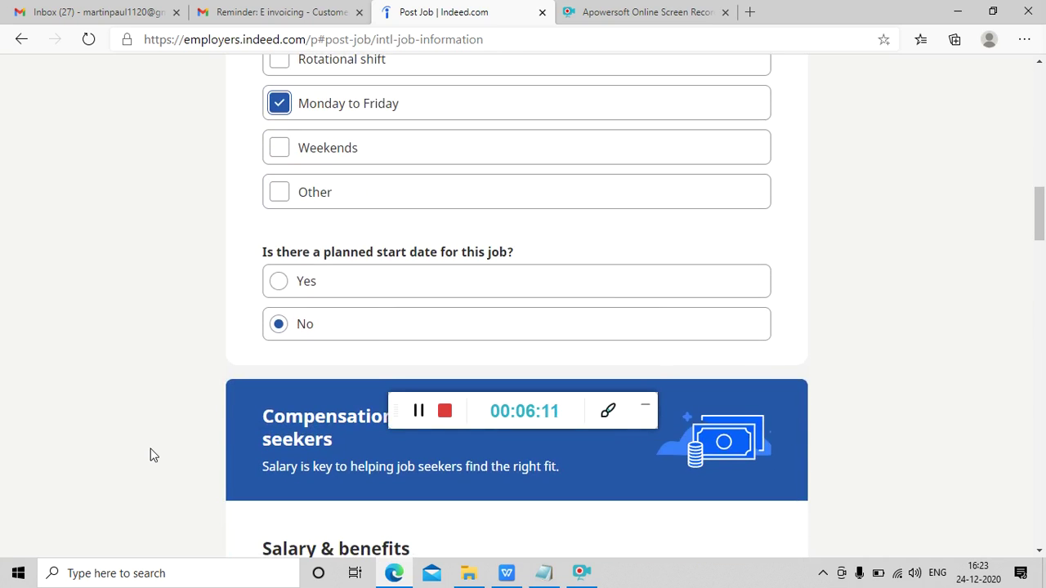
pyautogui.scroll(-1, 151, 455)
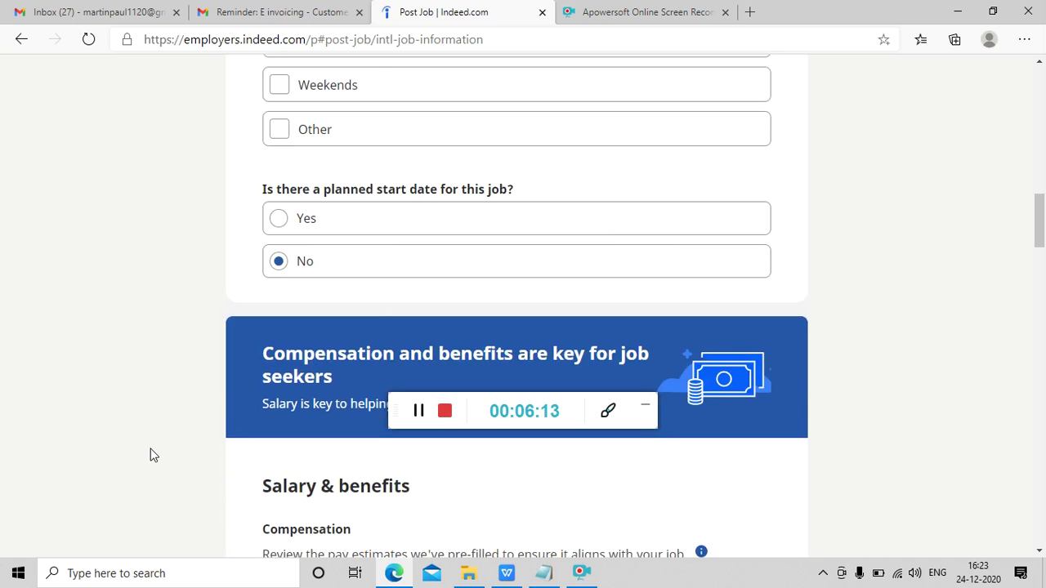
pyautogui.scroll(-1, 150, 456)
pyautogui.scroll(-3, 150, 455)
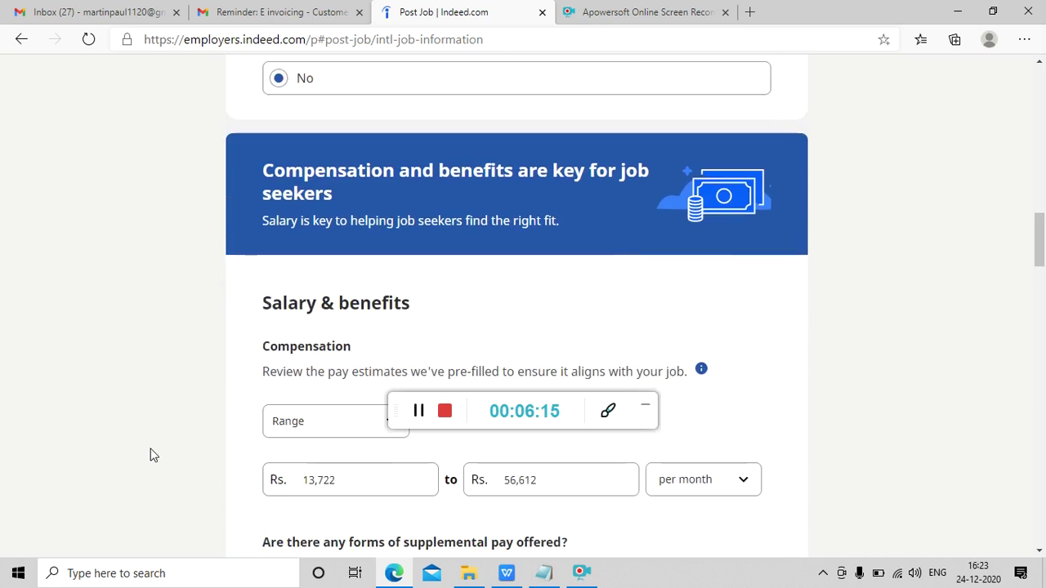
# - Replace the pre-filled pay with Rs. 20000 minimum and Rs. 60000 maximum per month
pyautogui.scroll(-2, 151, 455)
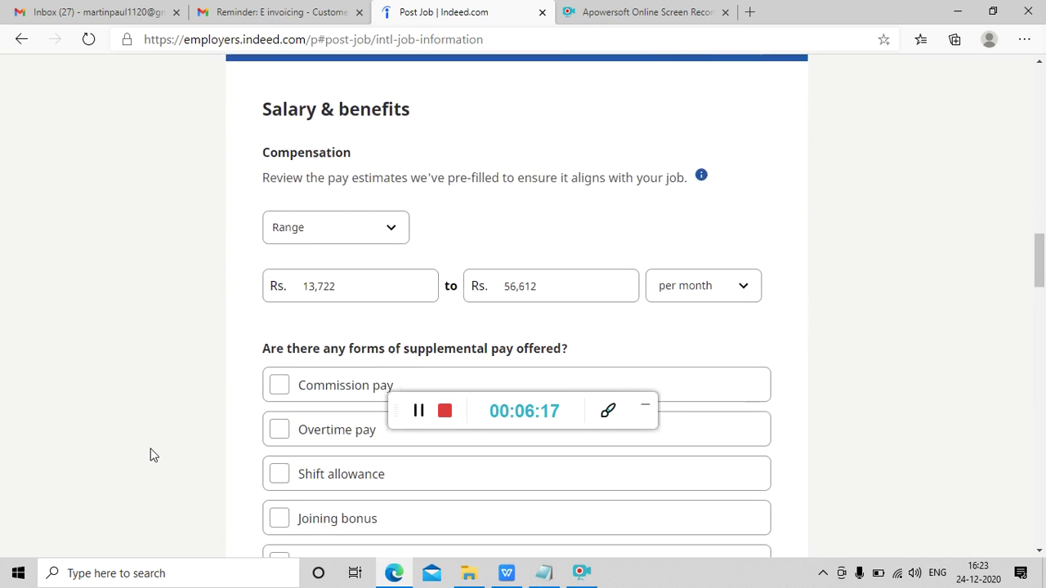
pyautogui.click(361, 281)
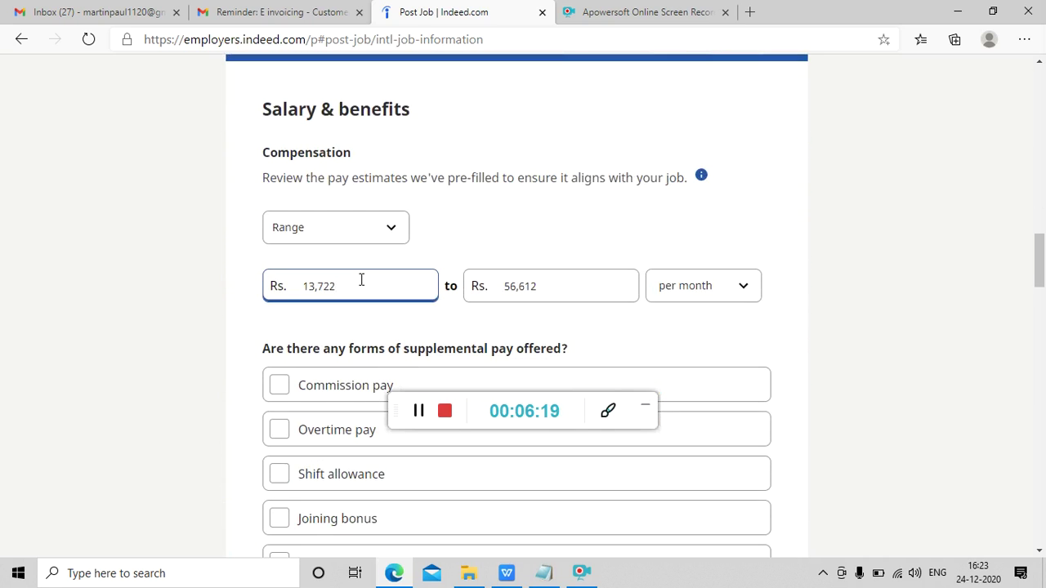
pyautogui.press('BackSpace')
pyautogui.press('BackSpace')
pyautogui.press('BackSpace')
pyautogui.press('BackSpace')
pyautogui.press('BackSpace')
pyautogui.press('BackSpace')
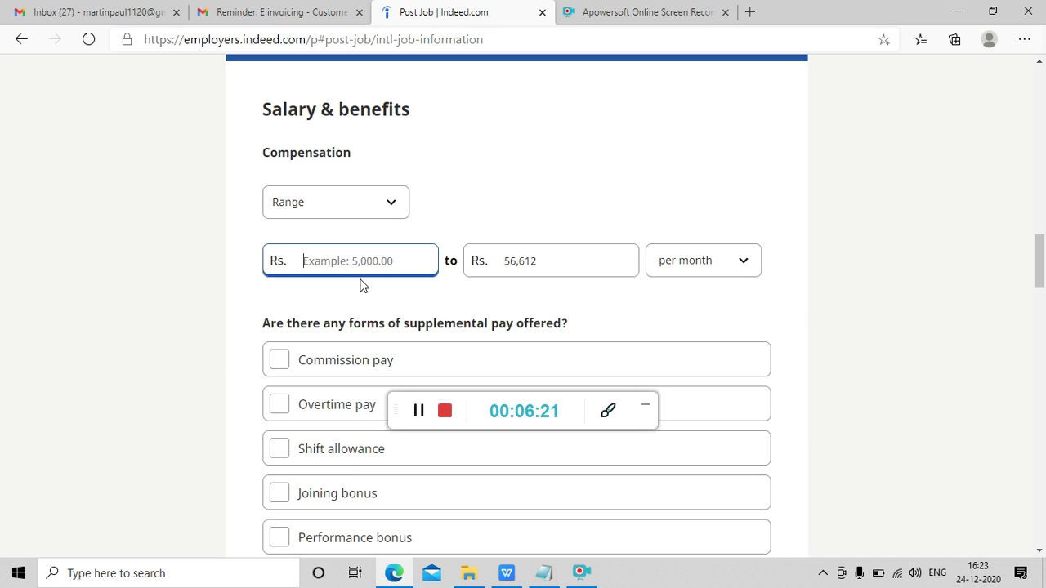
pyautogui.write('20000')
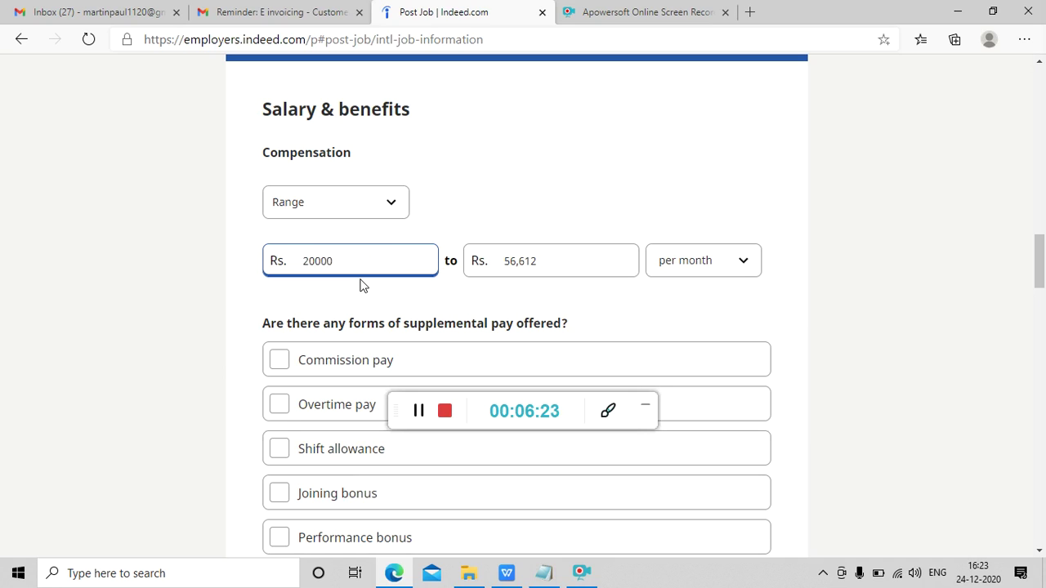
pyautogui.click(576, 265)
pyautogui.press('BackSpace')
pyautogui.press('BackSpace')
pyautogui.press('BackSpace')
pyautogui.press('BackSpace')
pyautogui.press('BackSpace')
pyautogui.press('BackSpace')
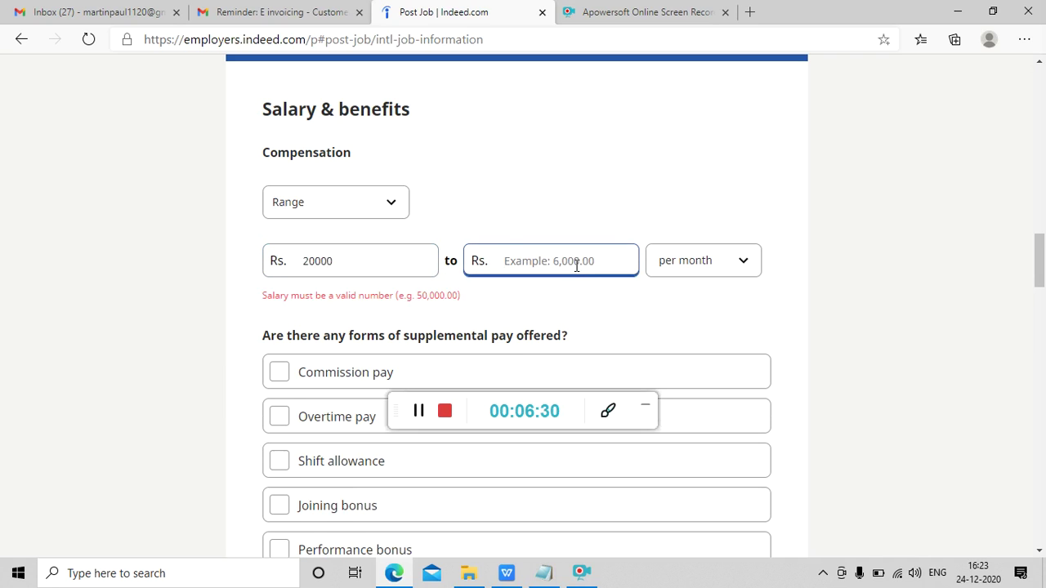
pyautogui.write('60000')
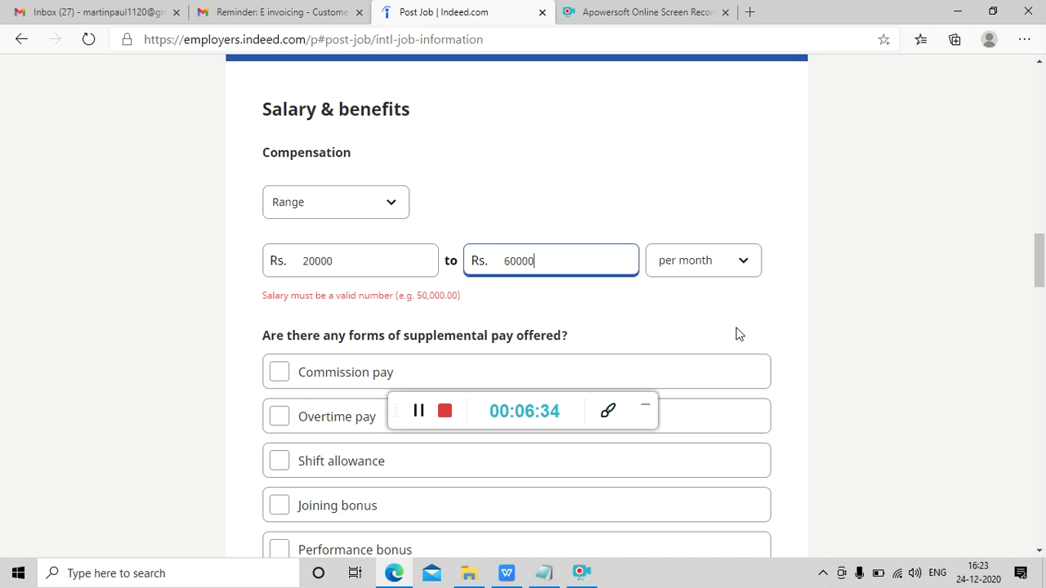
pyautogui.click(490, 331)
pyautogui.click(362, 266)
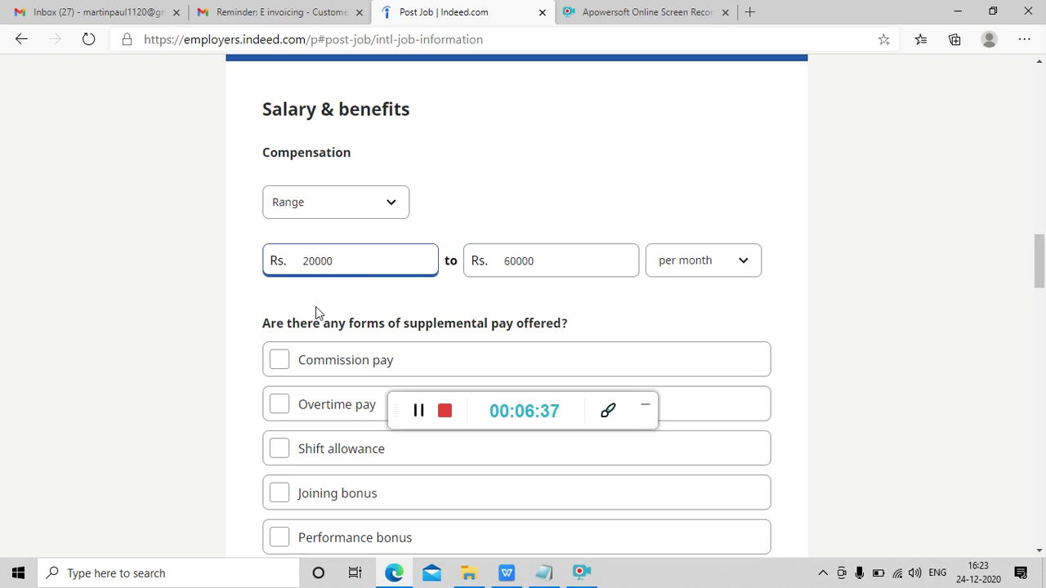
pyautogui.click(320, 324)
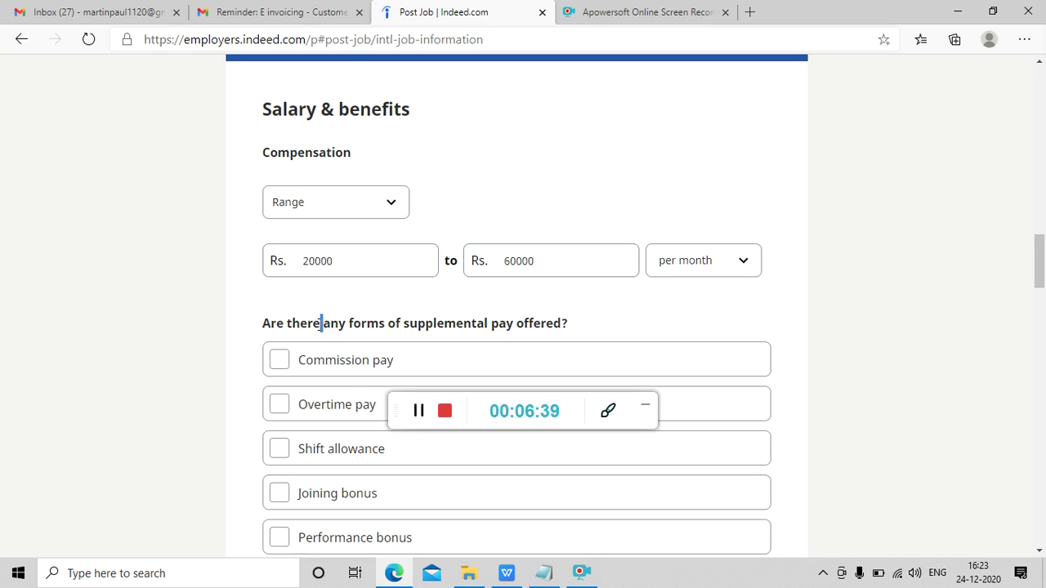
# - Enter the employer's phone number under 'Let applicants call you directly', then move down to Job description
pyautogui.scroll(-6, 320, 323)
pyautogui.scroll(5, 318, 327)
pyautogui.scroll(-5, 318, 324)
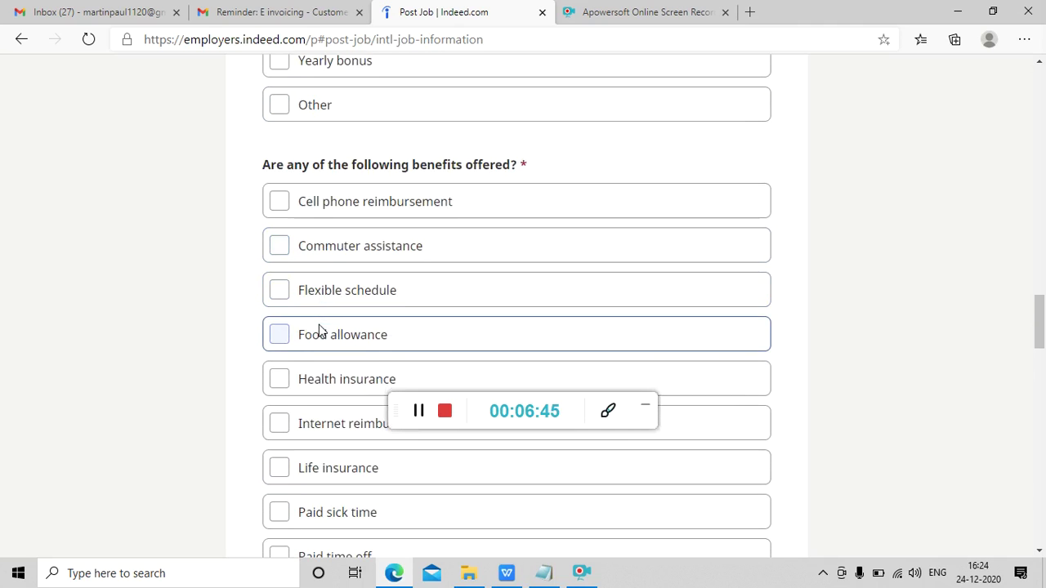
pyautogui.scroll(-1, 319, 331)
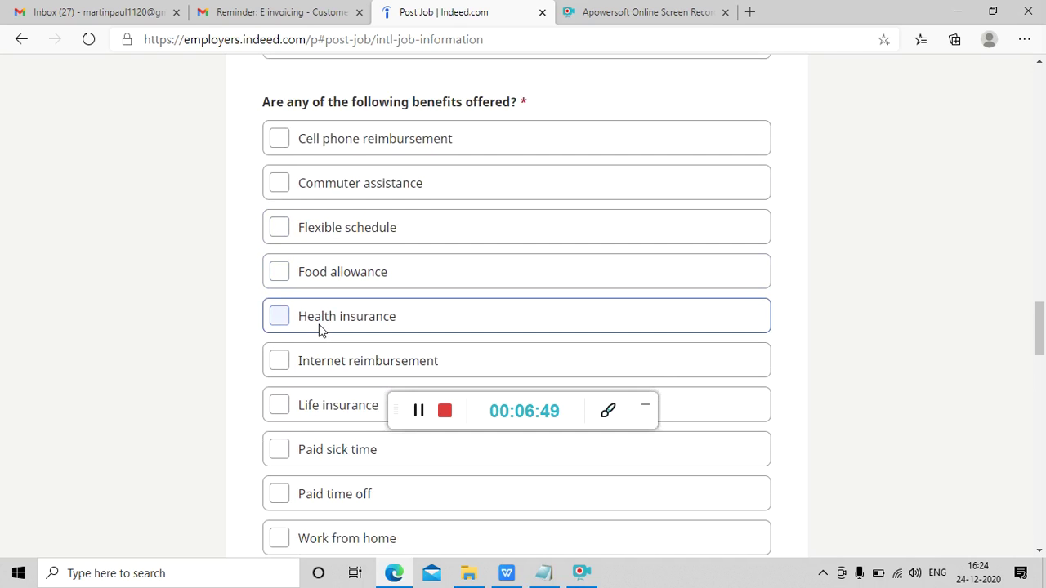
pyautogui.scroll(-1, 319, 331)
pyautogui.scroll(-5, 319, 327)
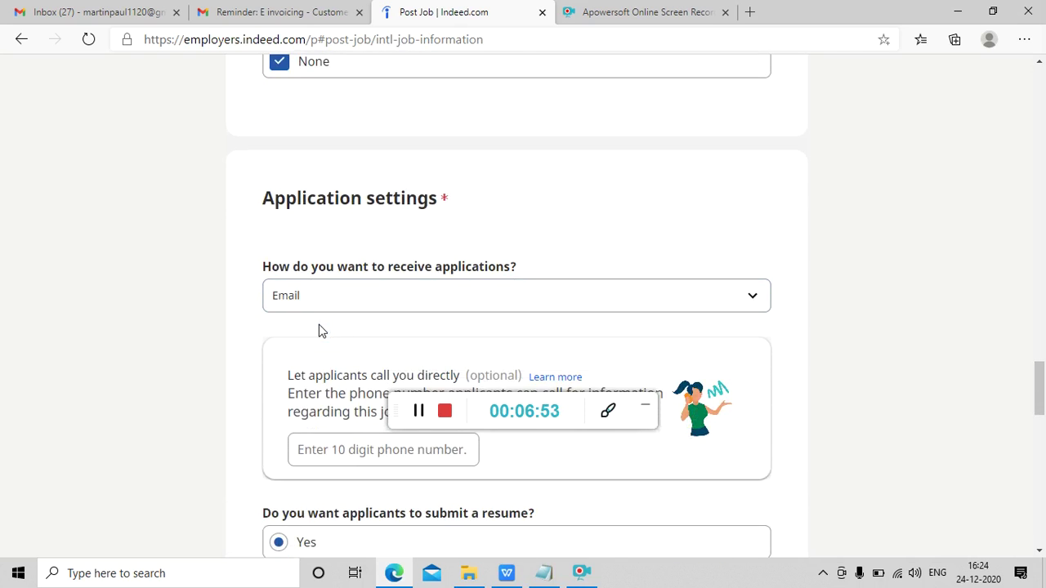
pyautogui.scroll(-2, 318, 331)
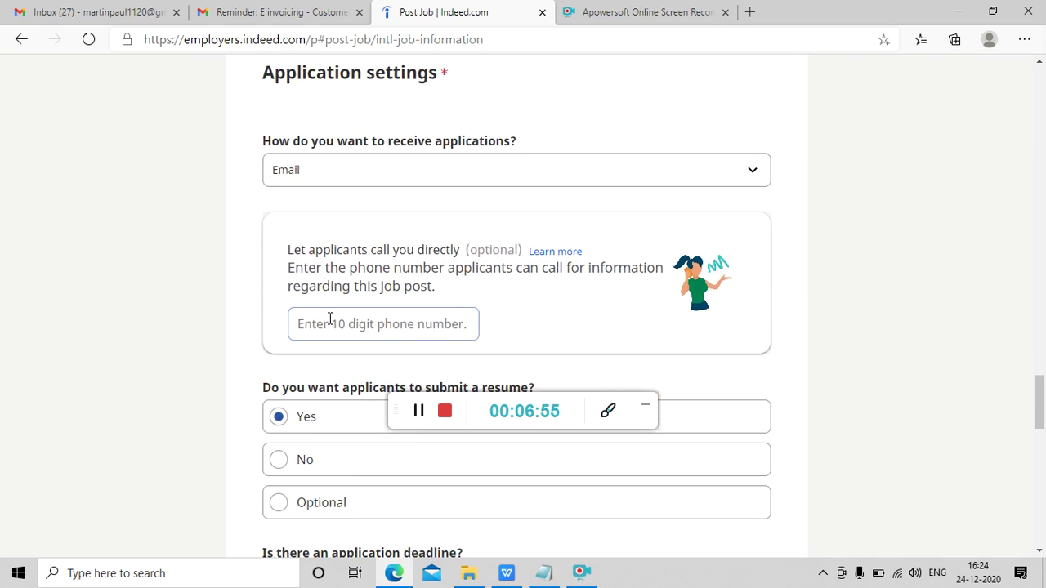
pyautogui.click(357, 329)
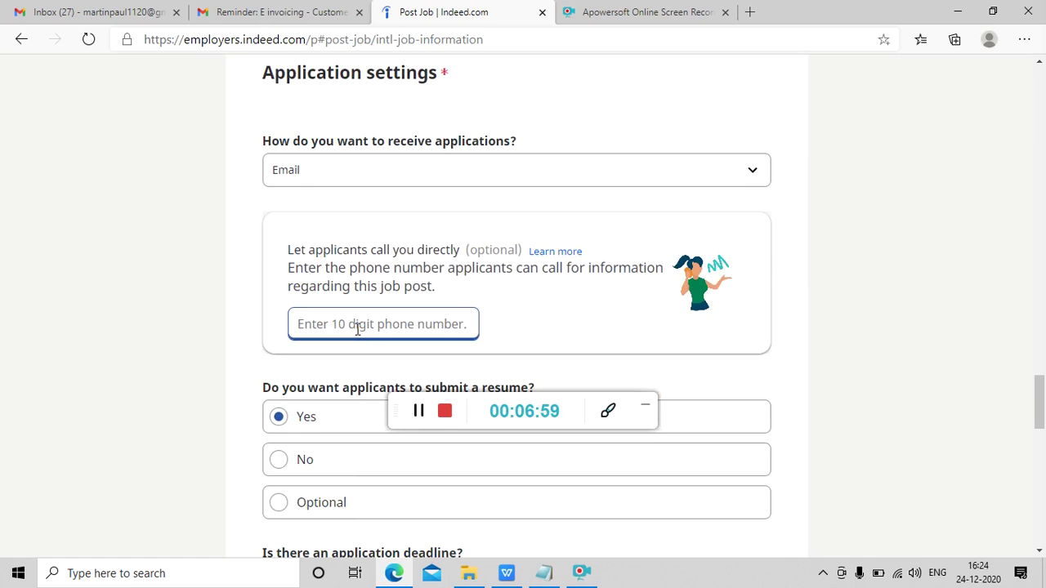
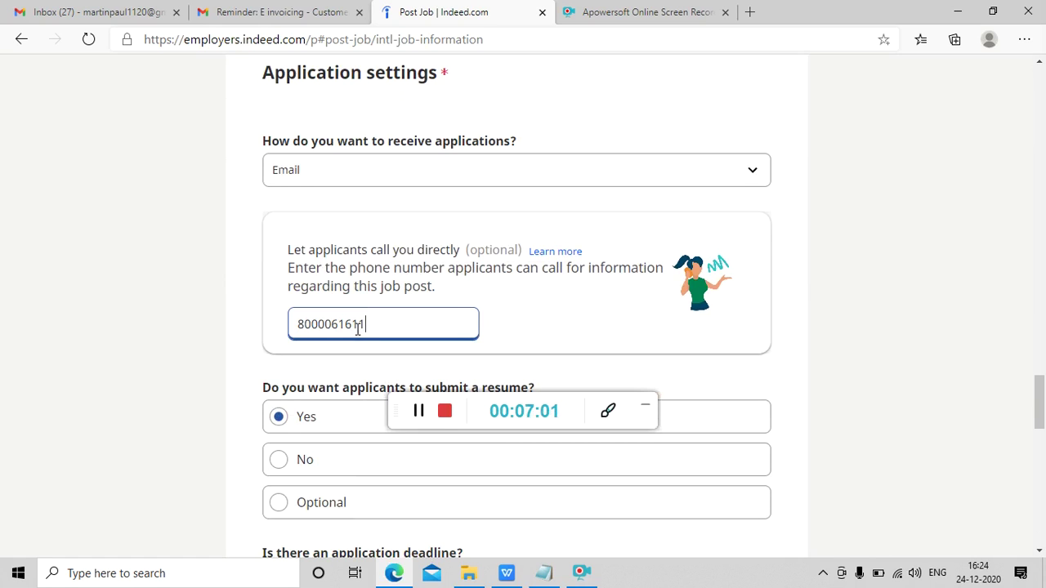
pyautogui.tripleClick(345, 391)
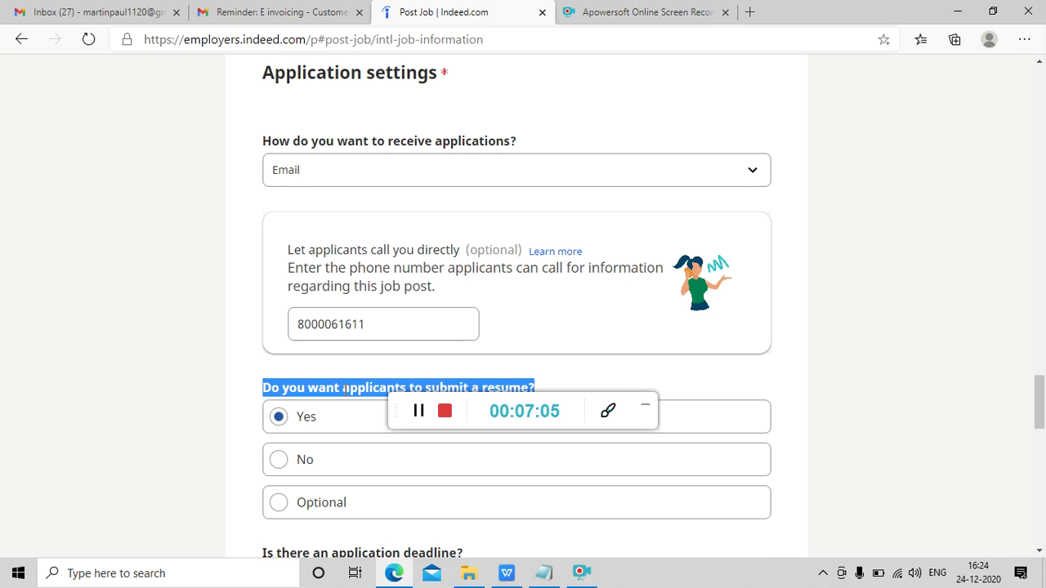
pyautogui.scroll(-3, 345, 392)
pyautogui.scroll(-3, 344, 396)
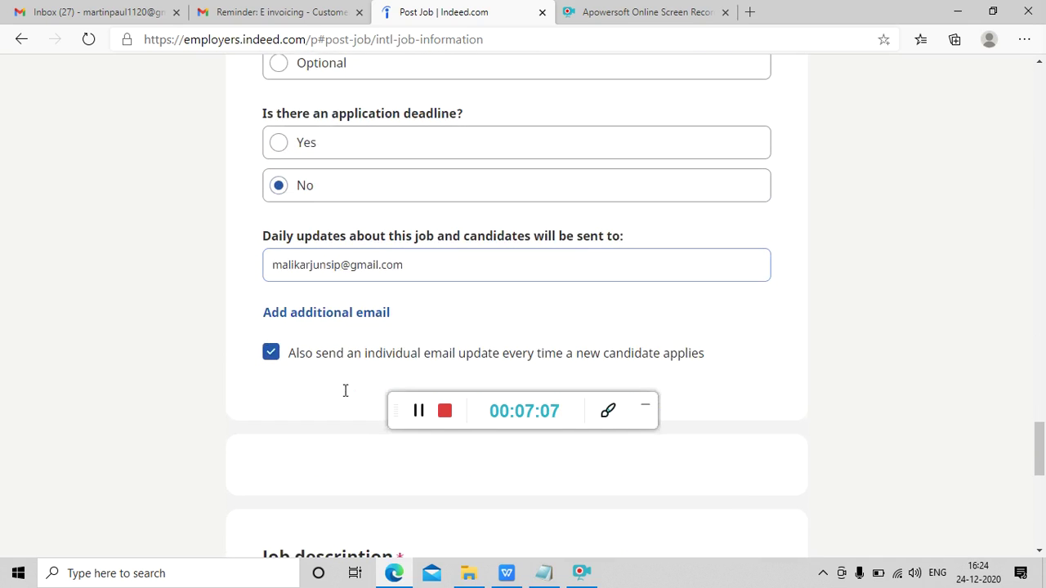
pyautogui.scroll(-1, 344, 397)
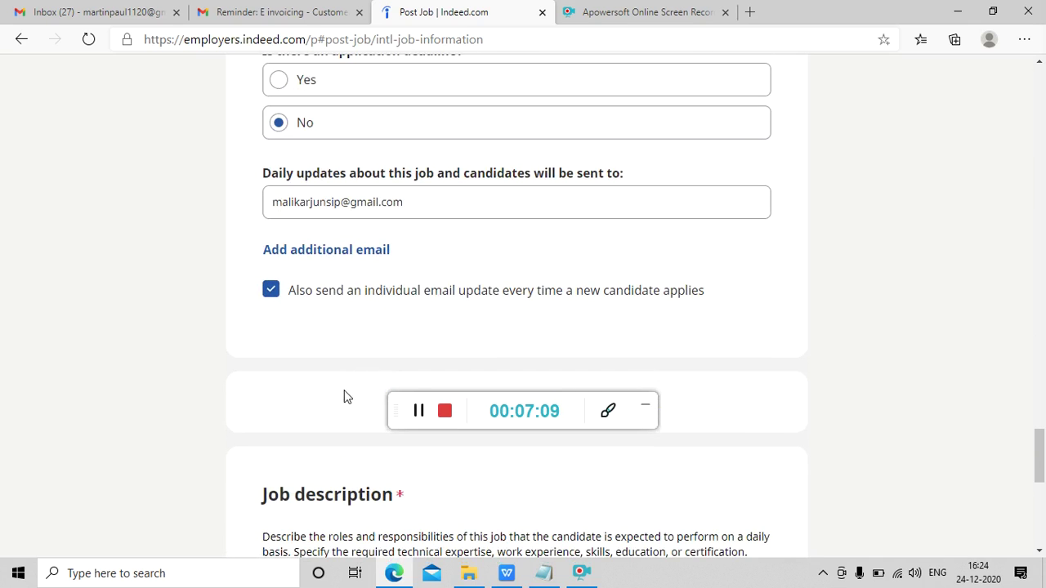
pyautogui.scroll(-2, 579, 336)
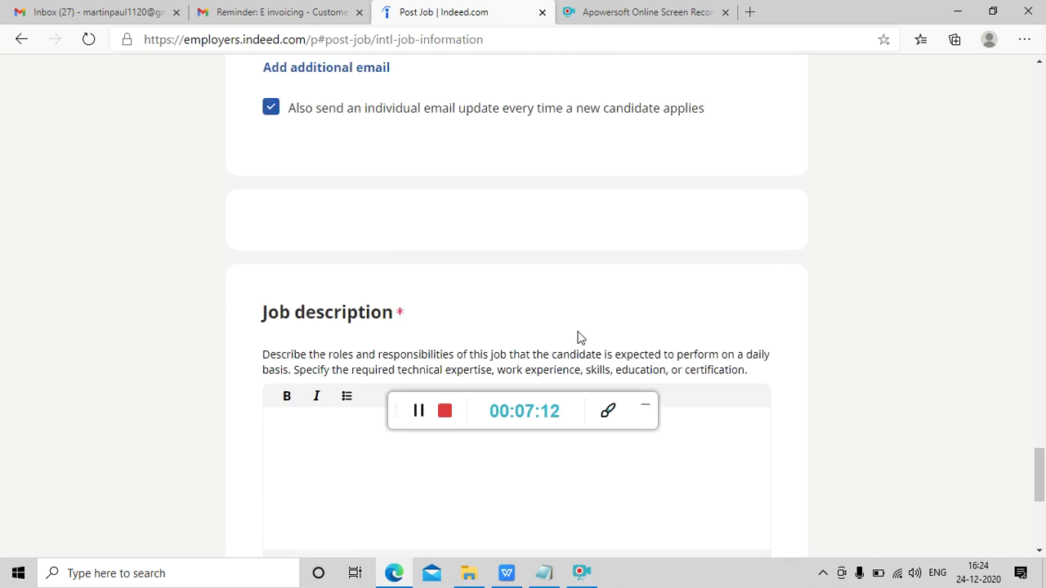
pyautogui.scroll(-3, 579, 333)
# - Open the job description with the greeting 'Dear Candidates'
pyautogui.scroll(-1, 578, 331)
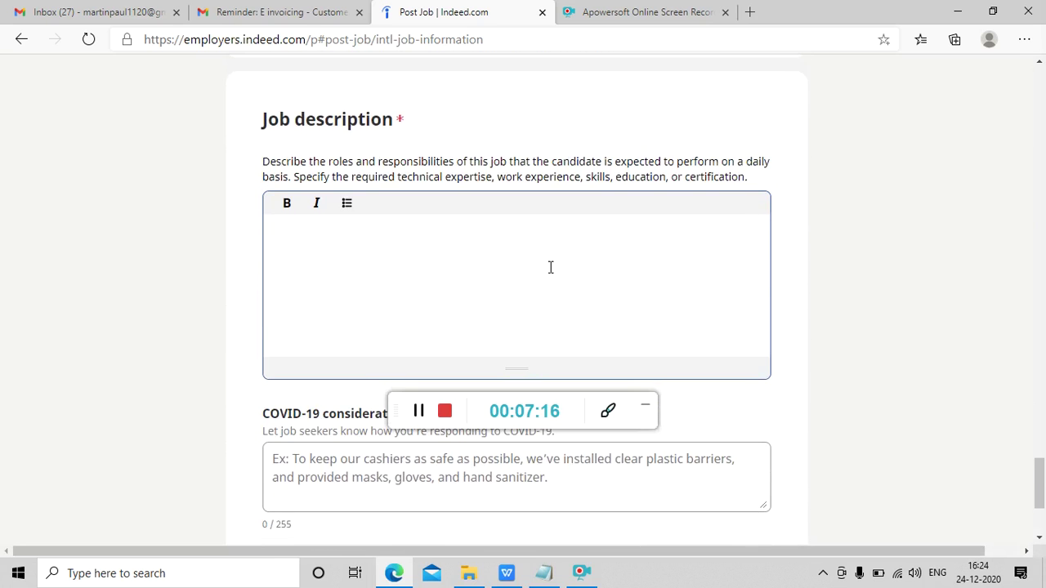
pyautogui.write('Dear cC')
pyautogui.press('BackSpace')
pyautogui.press('BackSpace')
pyautogui.write('Candidates')
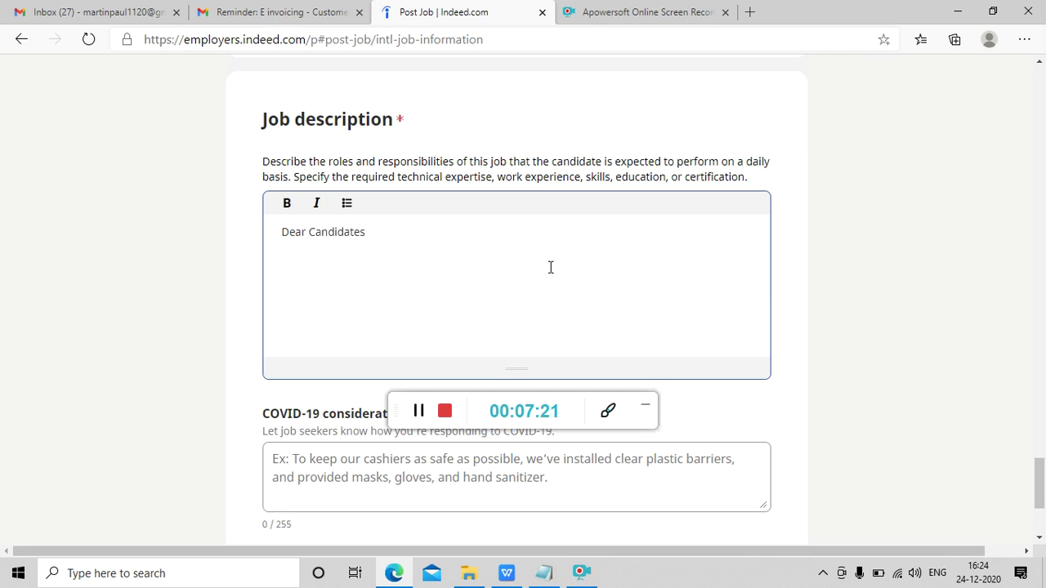
pyautogui.press('super+d')
pyautogui.press('Up')
pyautogui.press('Up')
pyautogui.press('Up')
pyautogui.press('Down')
pyautogui.press('Left')
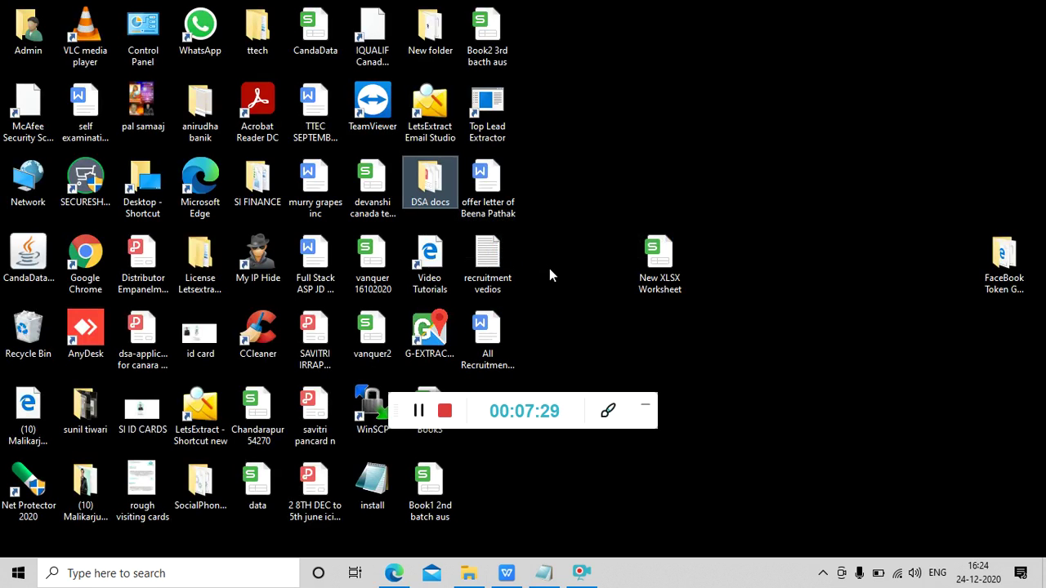
pyautogui.hotkey('alt', 'Tab')
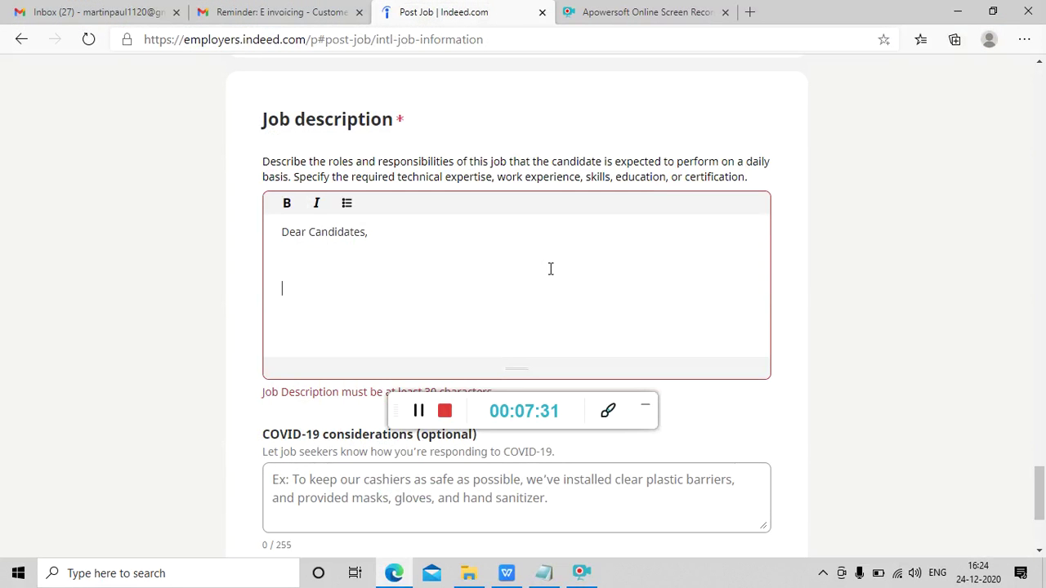
# - Announce the .net developer vacancy in Ahmedabad for a US-based IT firm, closing with 'Have a great day.'
pyautogui.write('We have ')
pyautogui.write('vacc')
pyautogui.write('ncy fo')
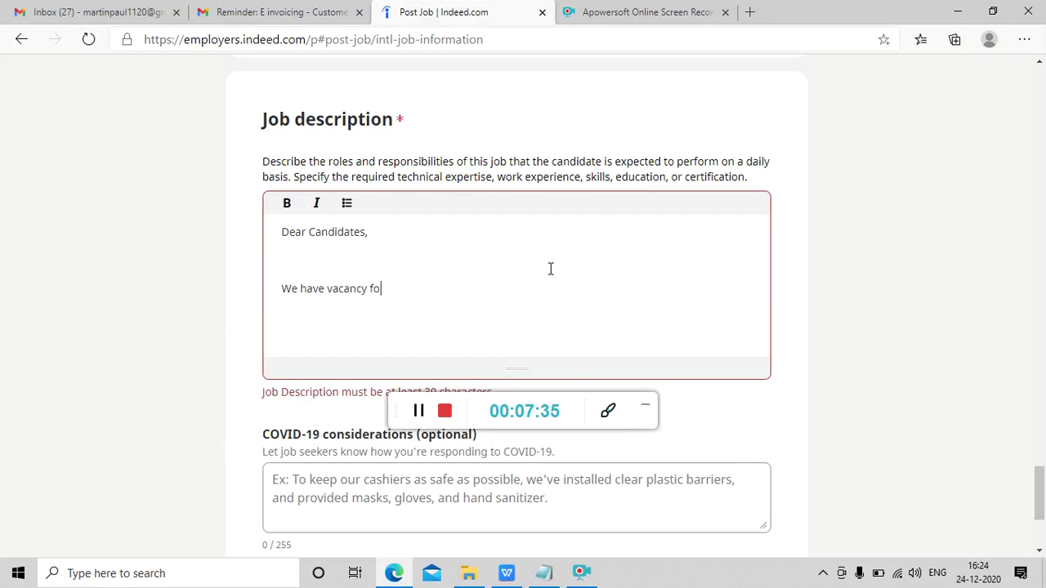
pyautogui.write('r .net developer in Ahmedabad')
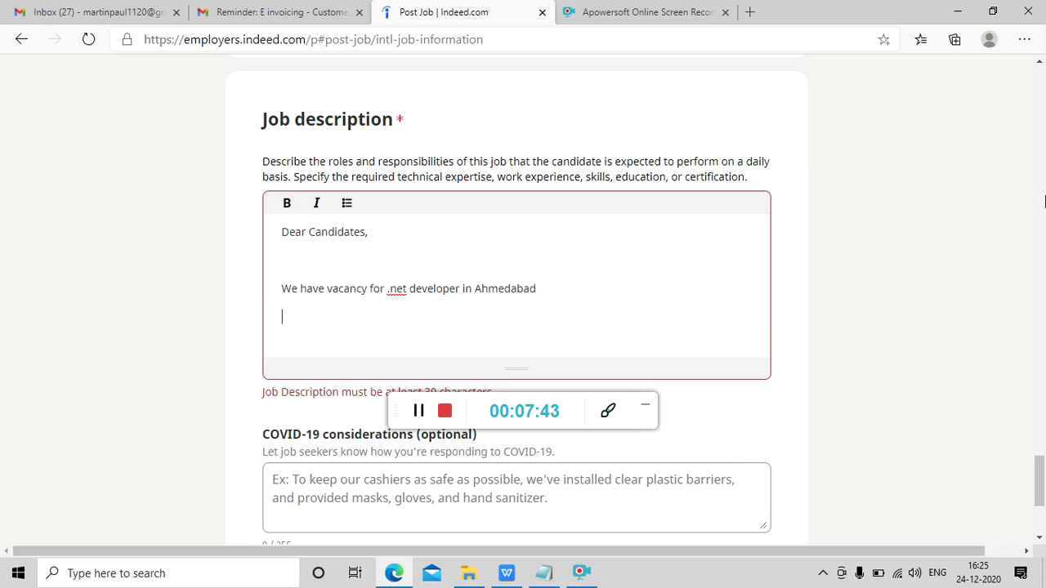
pyautogui.press('Return')
pyautogui.write('It is for US based IT firm, please call ')
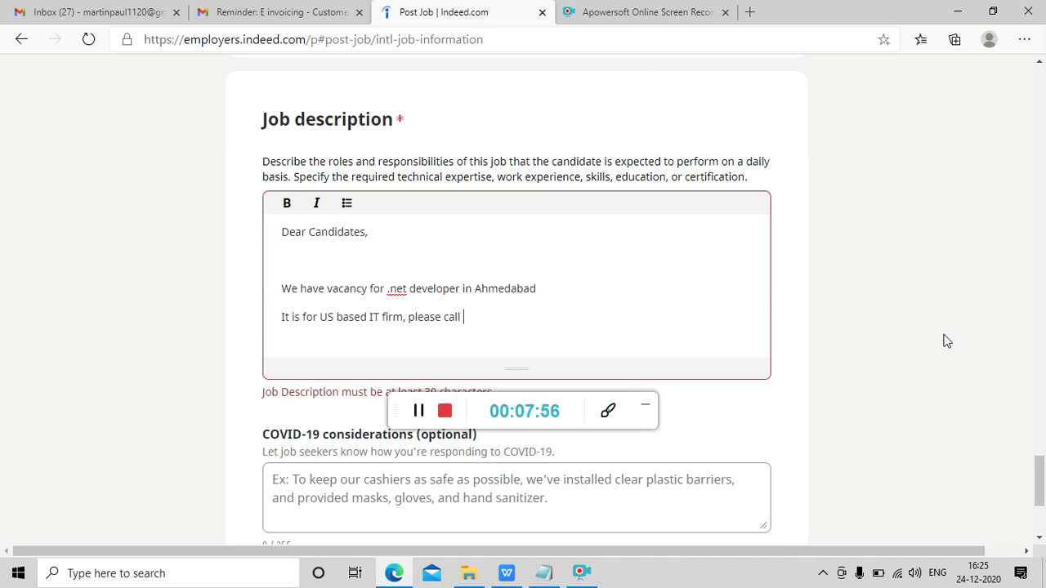
pyautogui.write('us')
pyautogui.moveTo(1040, 483); pyautogui.dragTo(1041, 492)
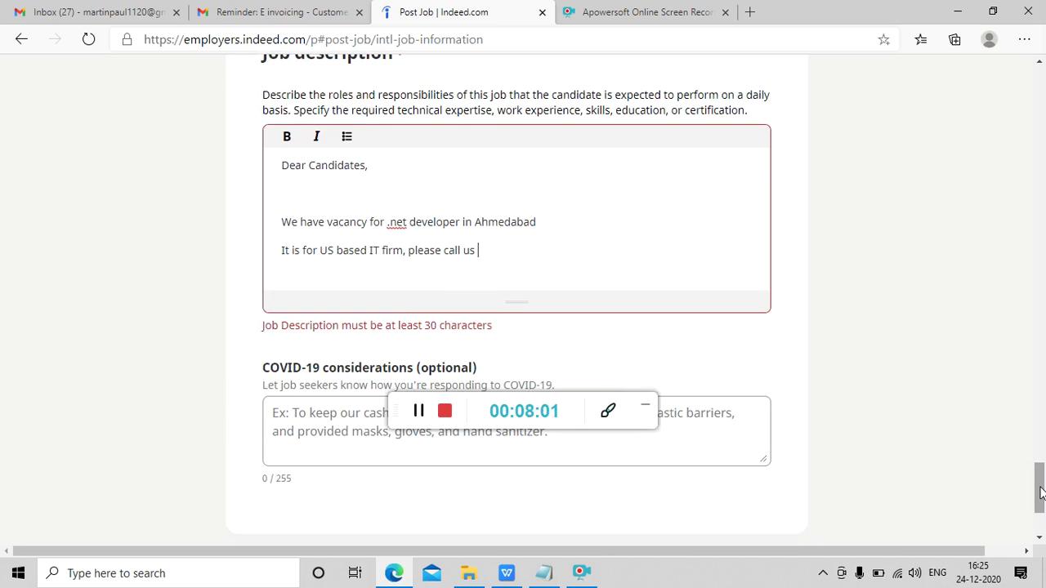
pyautogui.write('for the same.')
pyautogui.press('Return')
pyautogui.press('Return')
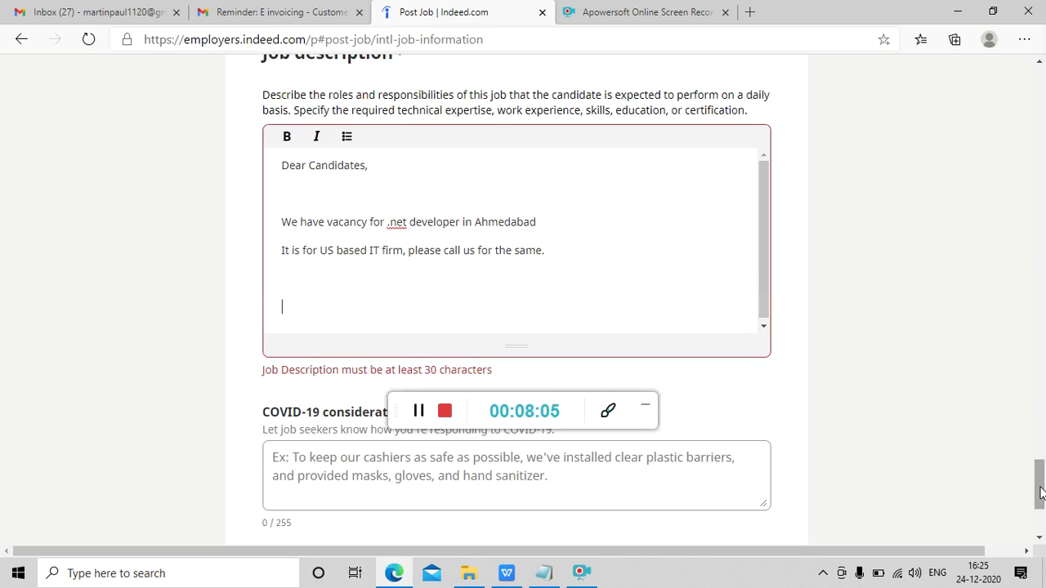
pyautogui.write('Have a grea')
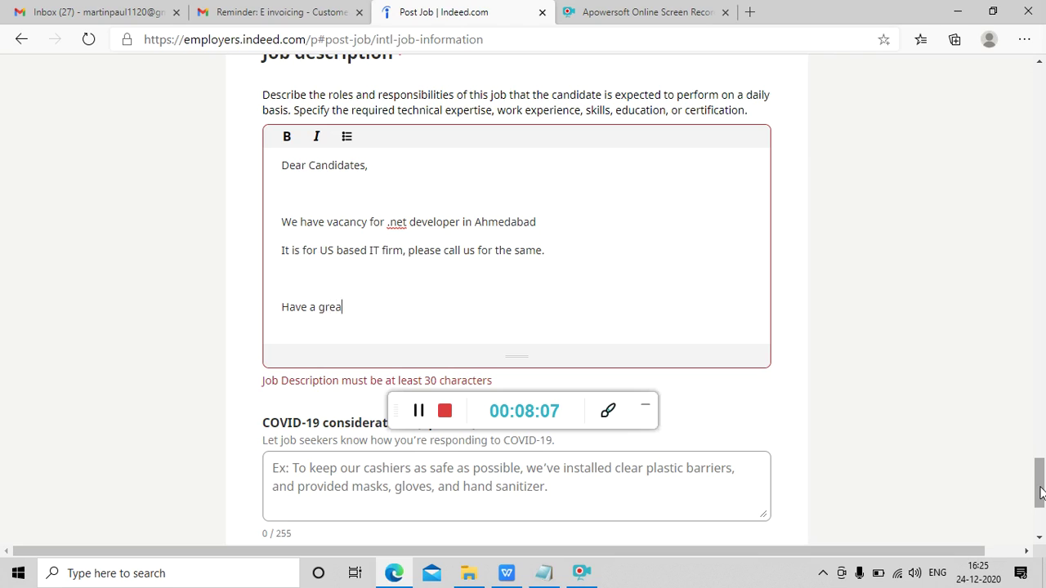
pyautogui.write('t day.')
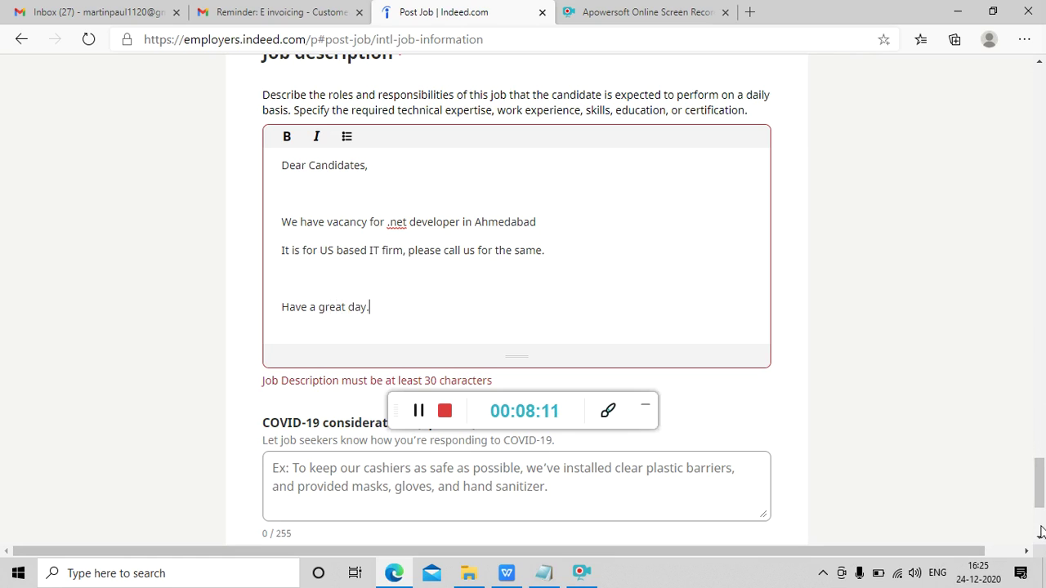
# - Change '.net' to 'Dot-net' and add a salary line about the right candidates above the greeting
pyautogui.press('Right')
pyautogui.write('Dot')
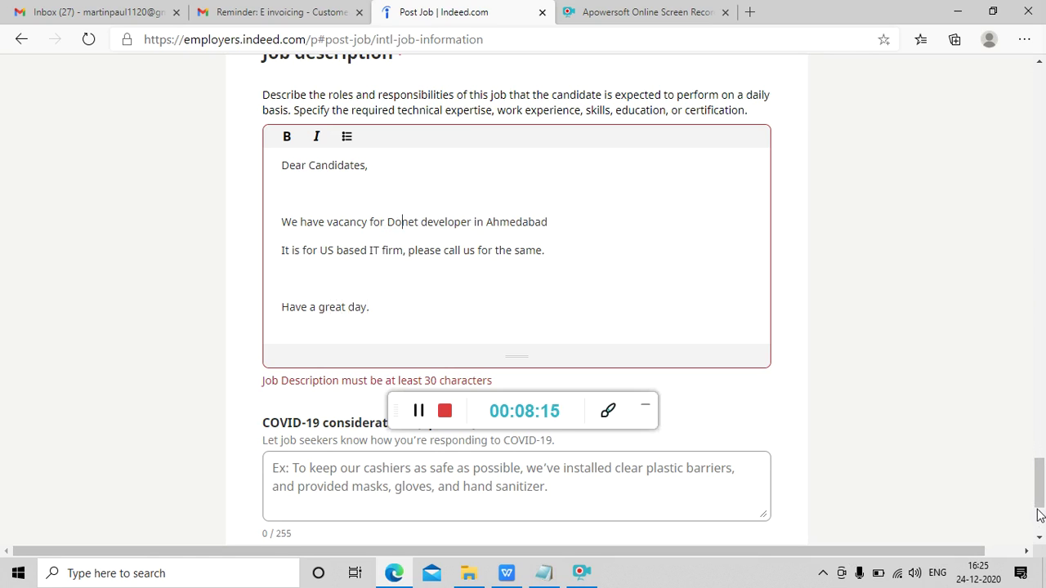
pyautogui.press('Down')
pyautogui.press('Down')
pyautogui.press('Up')
pyautogui.press('Return')
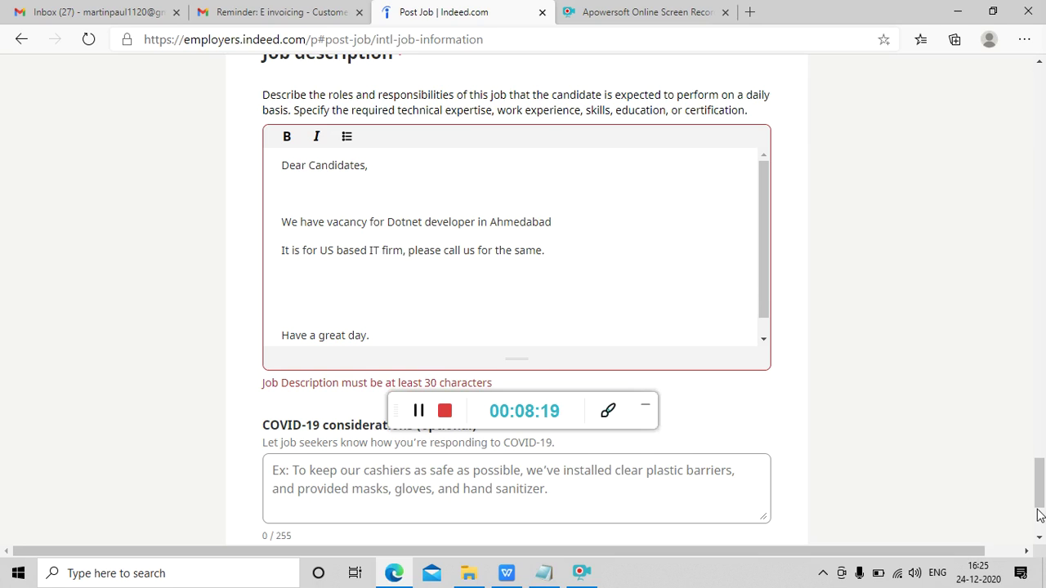
pyautogui.write('Salary no baar fppr')
pyautogui.press('BackSpace')
pyautogui.press('BackSpace')
pyautogui.press('BackSpace')
pyautogui.press('BackSpace')
pyautogui.press('BackSpace')
pyautogui.press('BackSpace')
pyautogui.write('r fir')
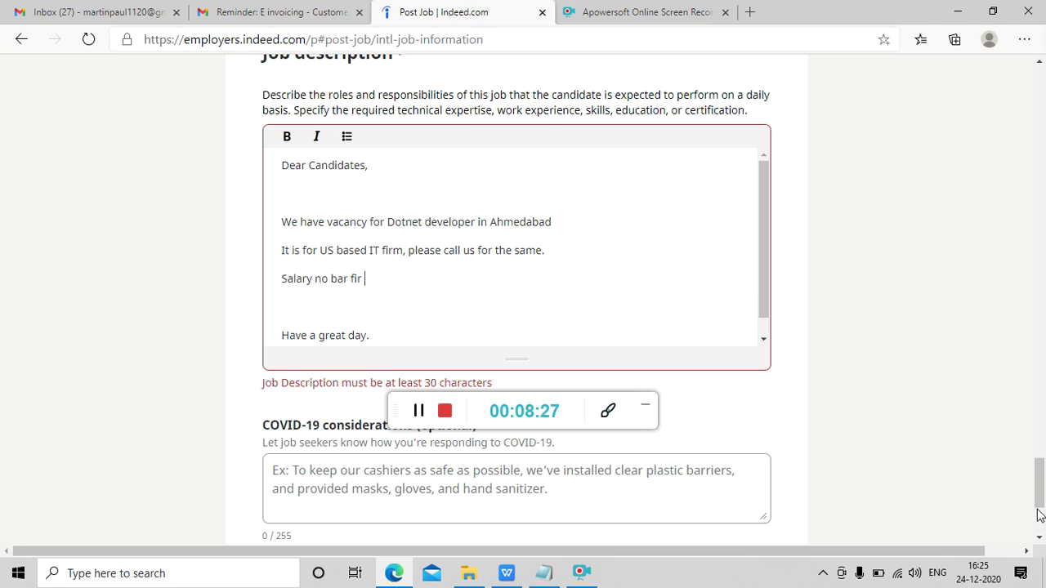
pyautogui.press('BackSpace')
pyautogui.press('BackSpace')
pyautogui.press('BackSpace')
pyautogui.write('or right')
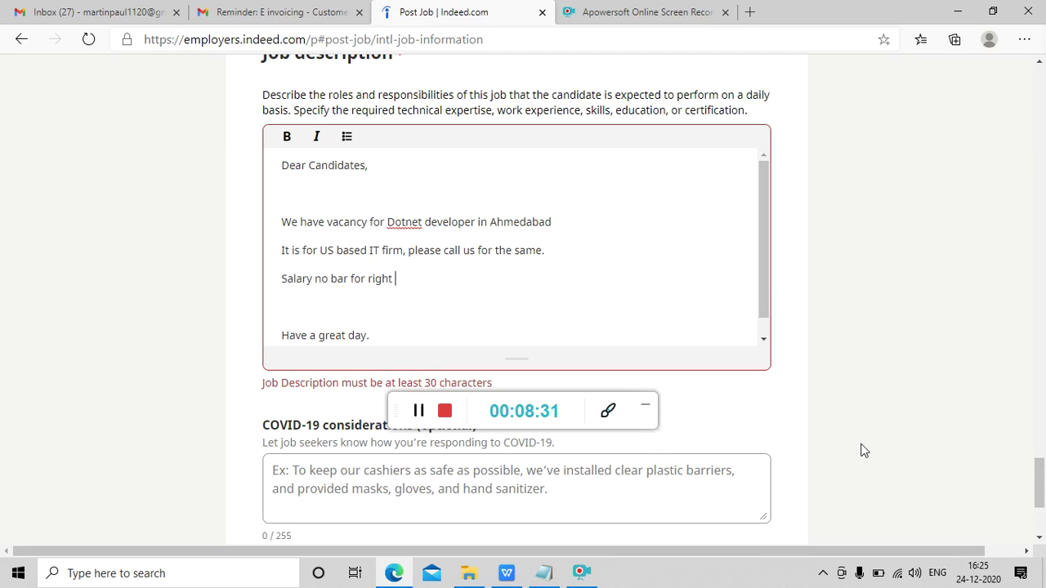
pyautogui.click(419, 410)
pyautogui.write('candidates')
# - Remove the extra blank line before the greeting and continue to the candidate screening step
pyautogui.press('Delete')
pyautogui.click(418, 411)
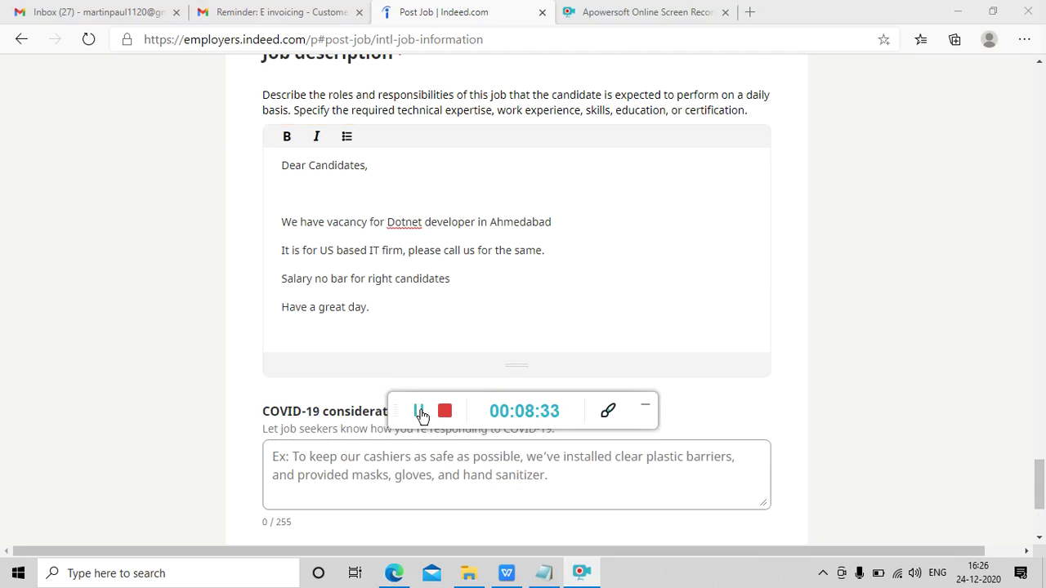
pyautogui.click(502, 308)
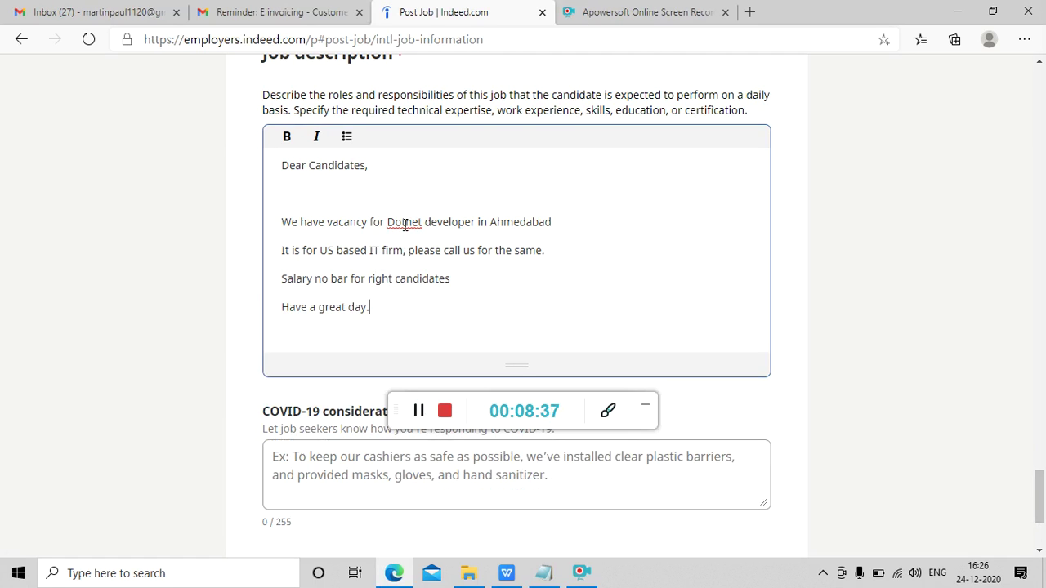
pyautogui.click(406, 225)
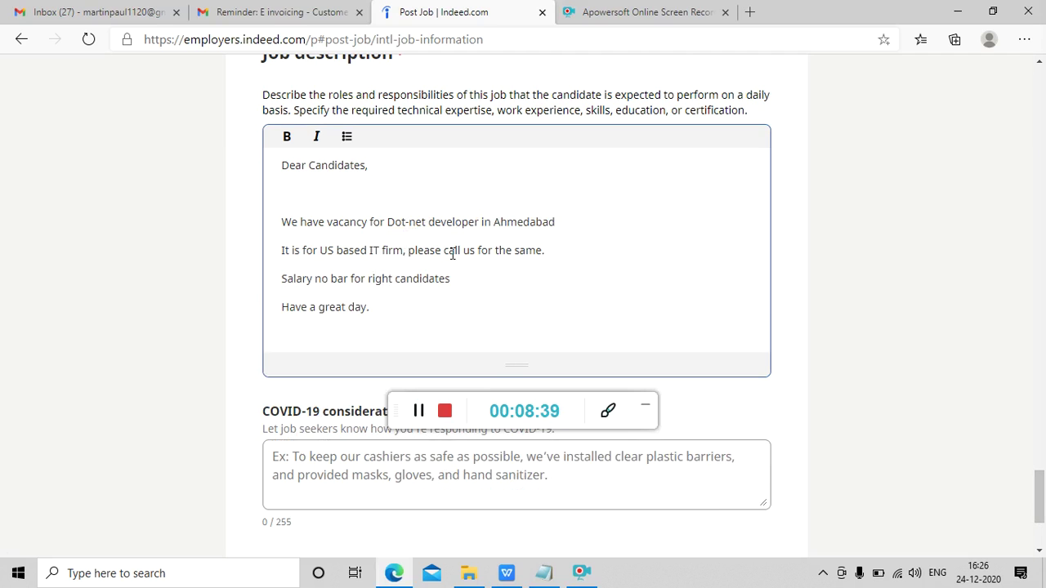
pyautogui.moveTo(1041, 483); pyautogui.dragTo(1041, 515)
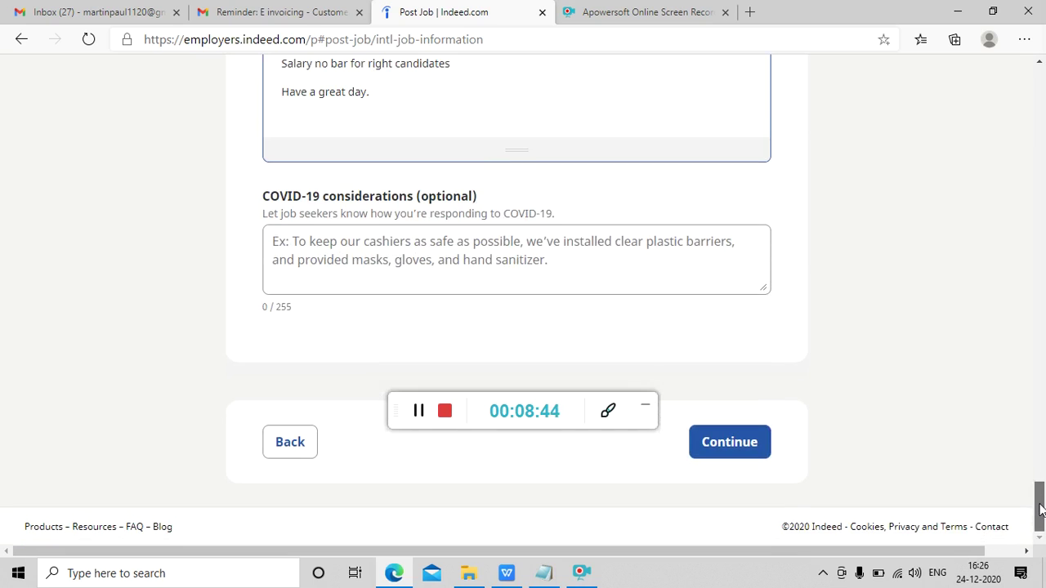
pyautogui.click(752, 443)
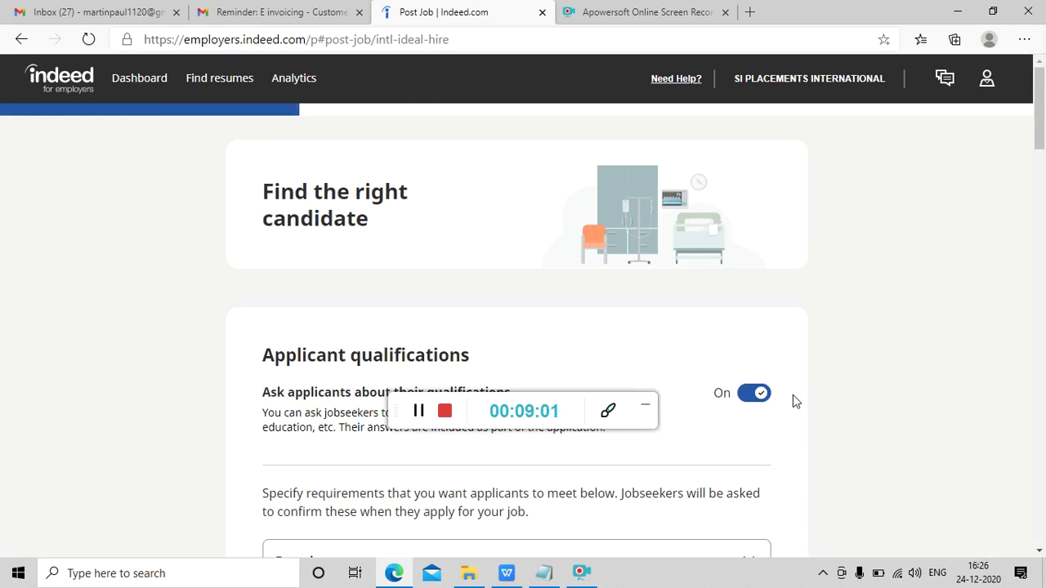
# - Leave every Automated skills assessment topic unchecked and continue to the job preview
pyautogui.scroll(-5, 793, 401)
pyautogui.scroll(-2, 793, 396)
pyautogui.scroll(-9, 793, 400)
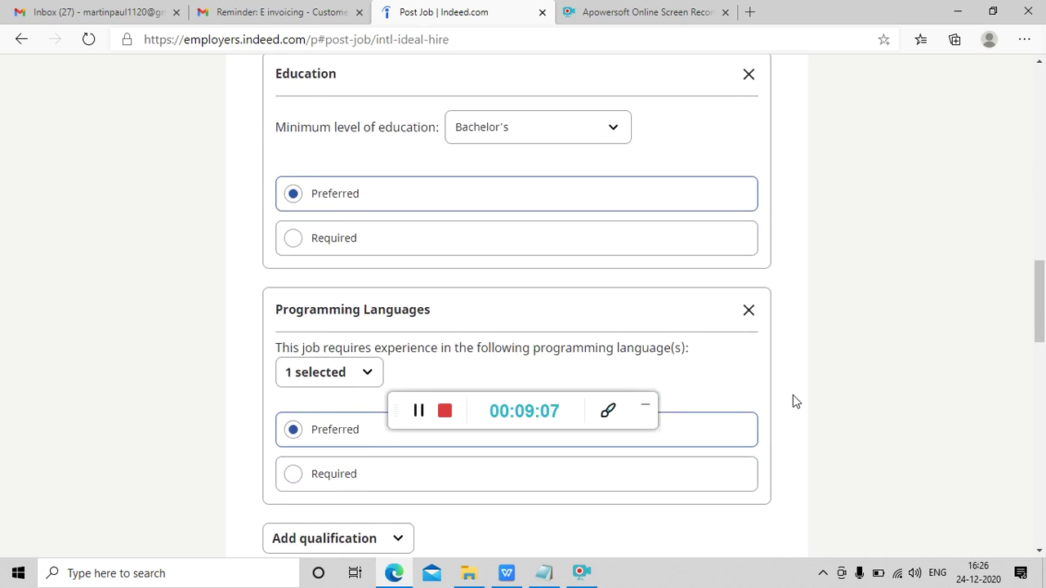
pyautogui.scroll(-4, 793, 401)
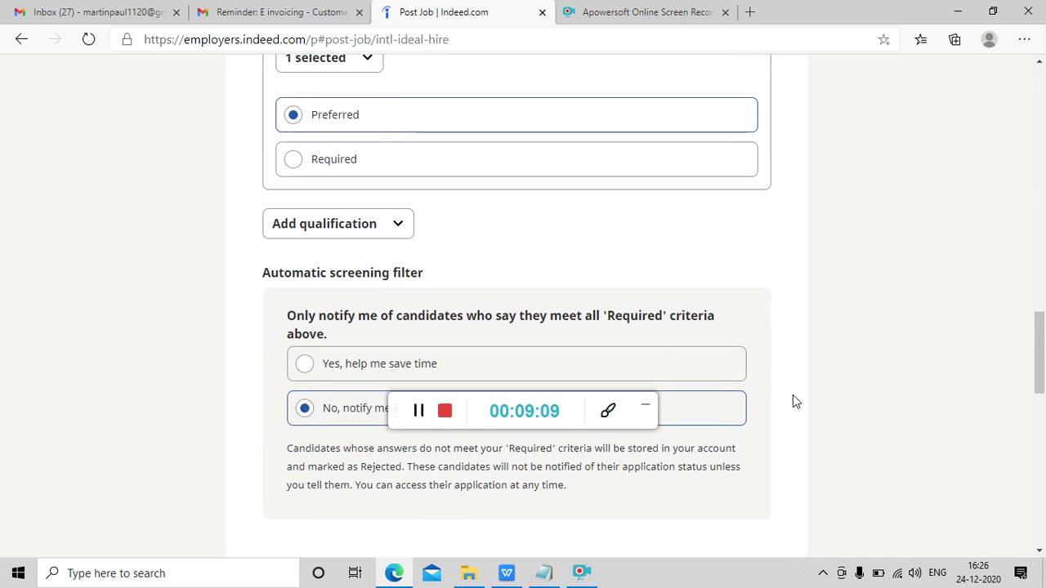
pyautogui.scroll(-2, 793, 400)
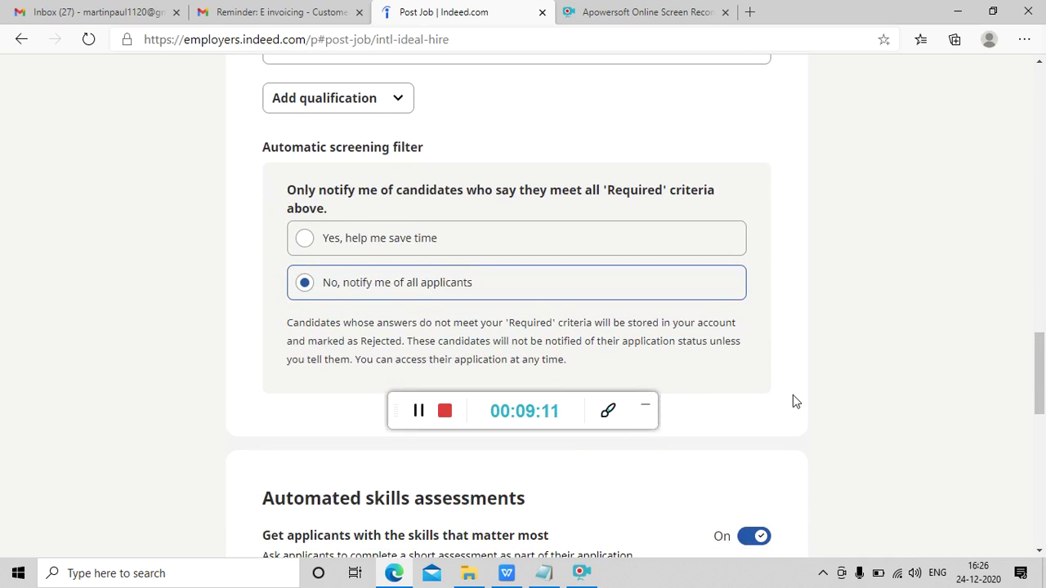
pyautogui.scroll(-5, 793, 395)
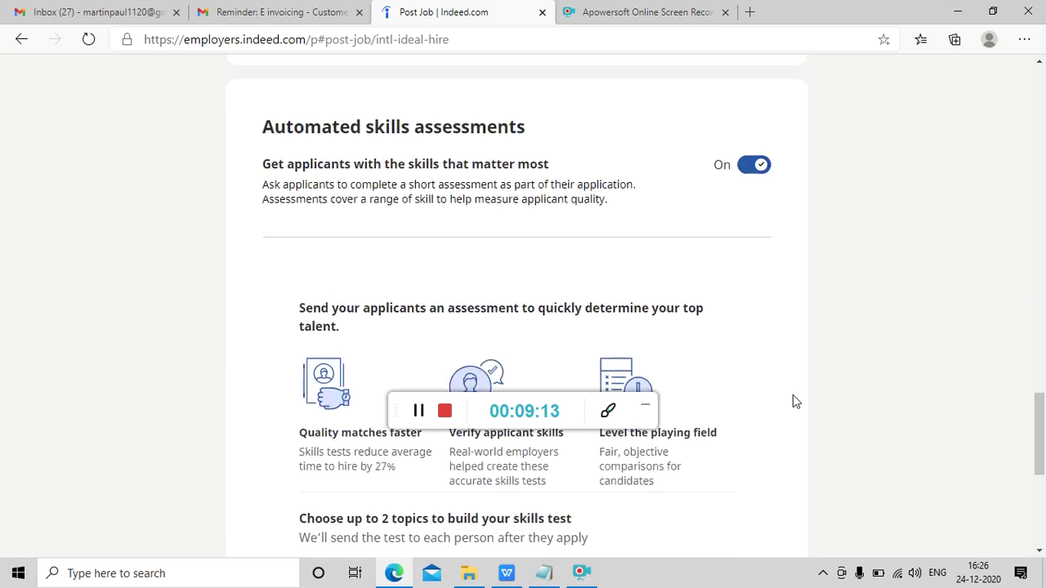
pyautogui.scroll(-6, 792, 395)
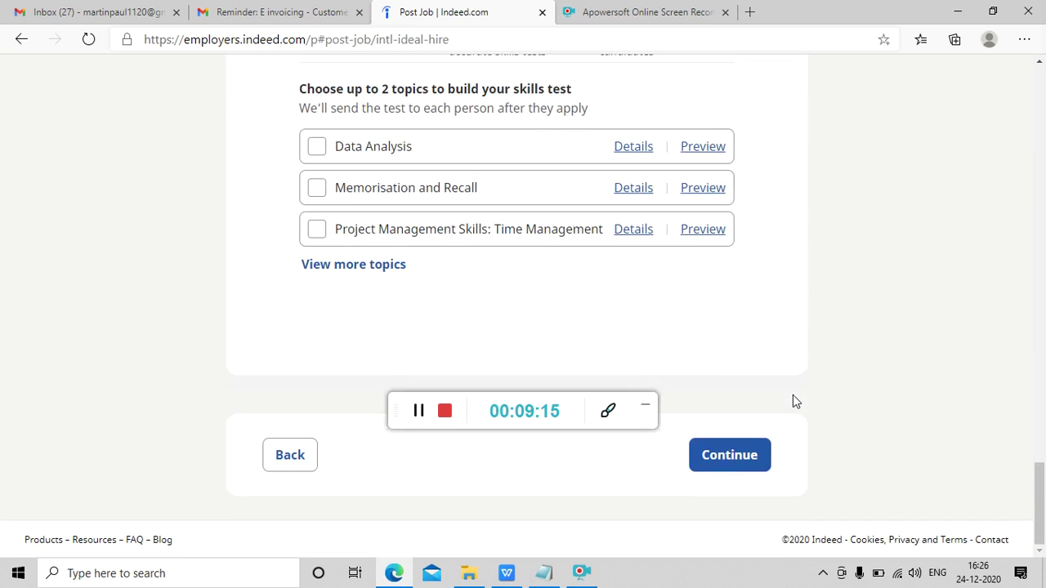
pyautogui.scroll(1, 895, 335)
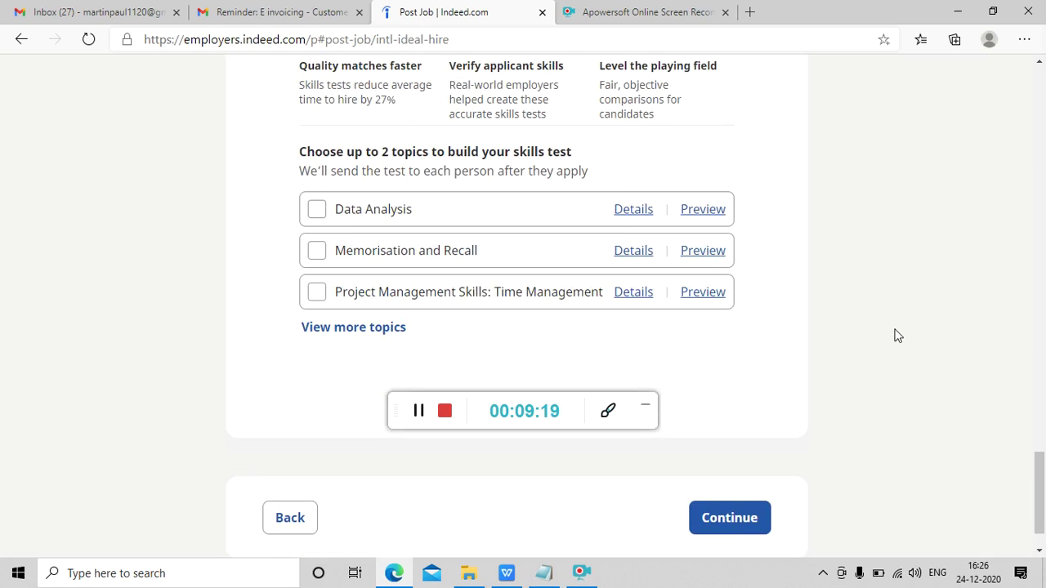
pyautogui.scroll(-1, 896, 335)
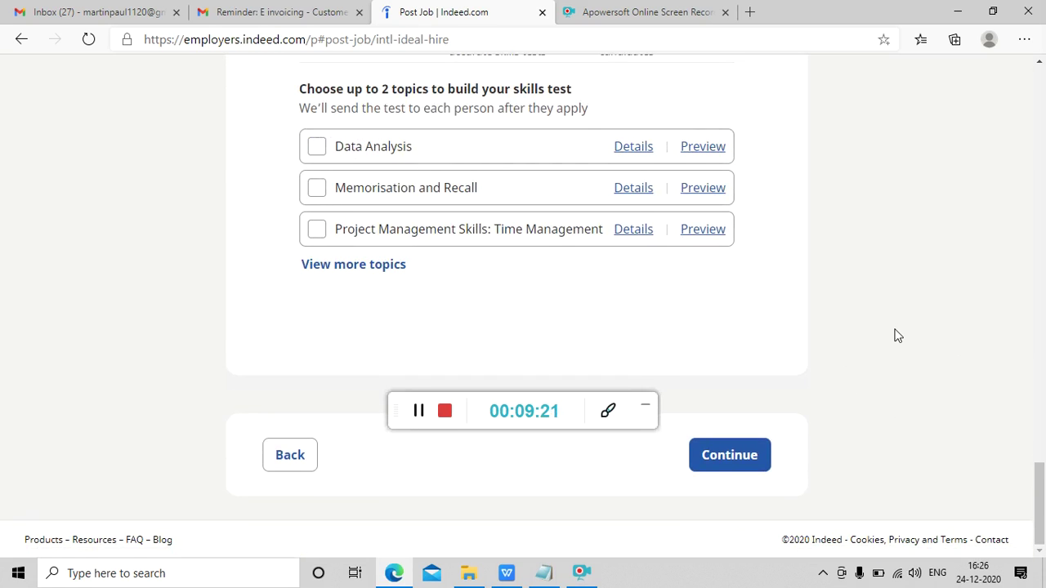
pyautogui.click(719, 460)
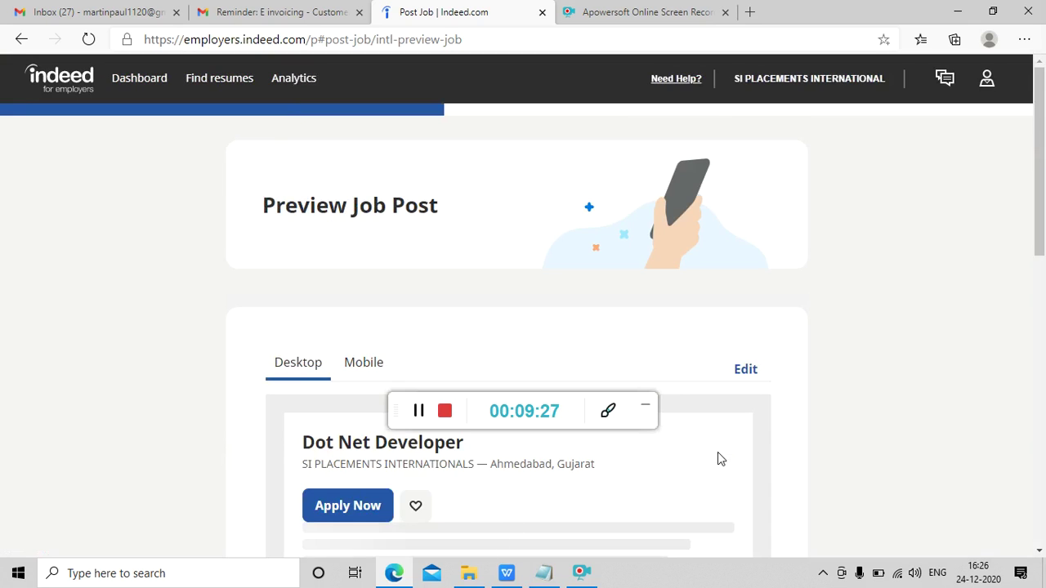
# - Review the Dot Net Developer preview and application settings, then confirm to reach the budget step
pyautogui.scroll(-2, 719, 459)
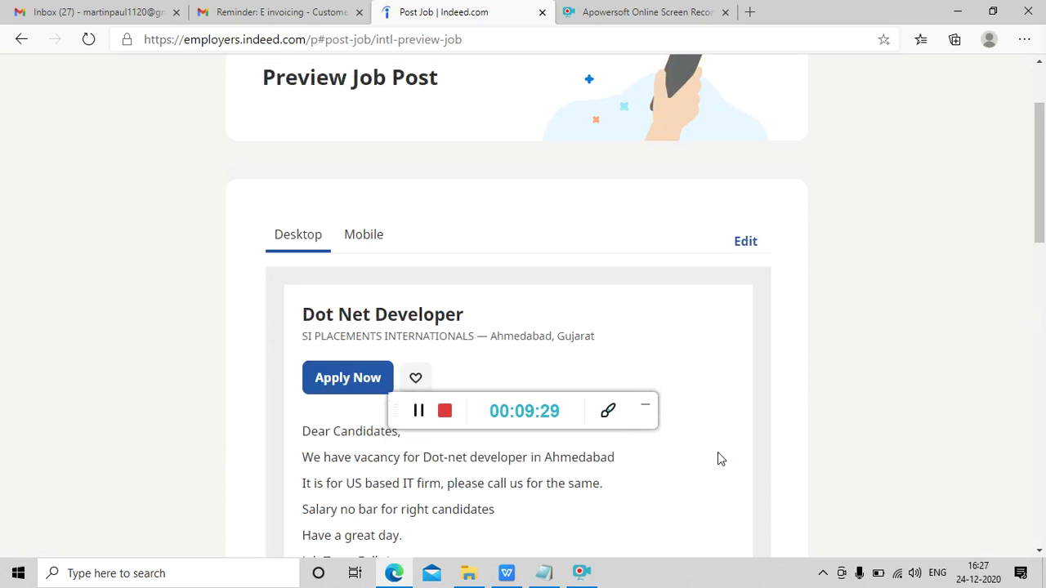
pyautogui.scroll(-2, 719, 458)
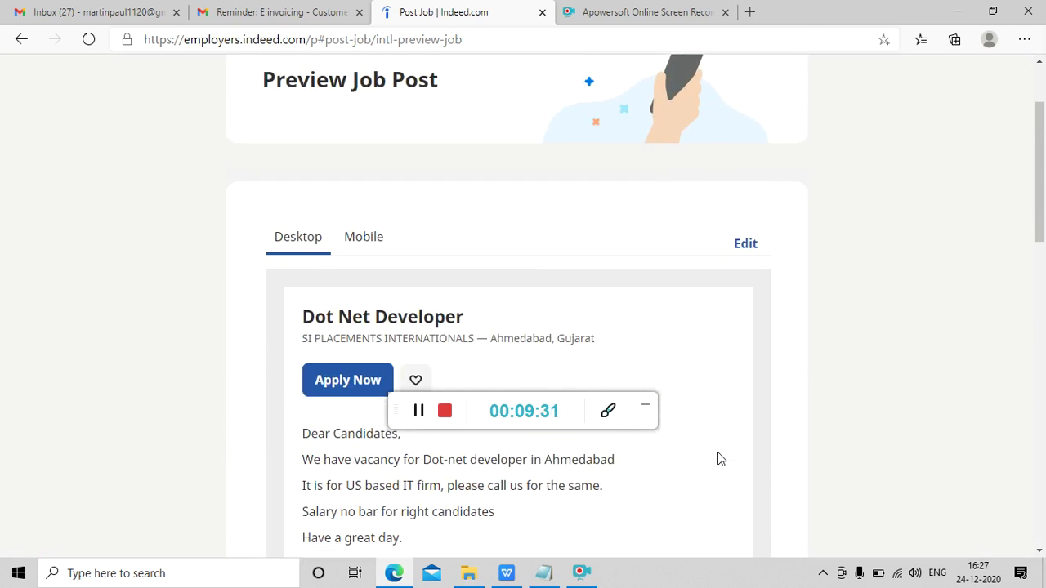
pyautogui.scroll(-1, 720, 458)
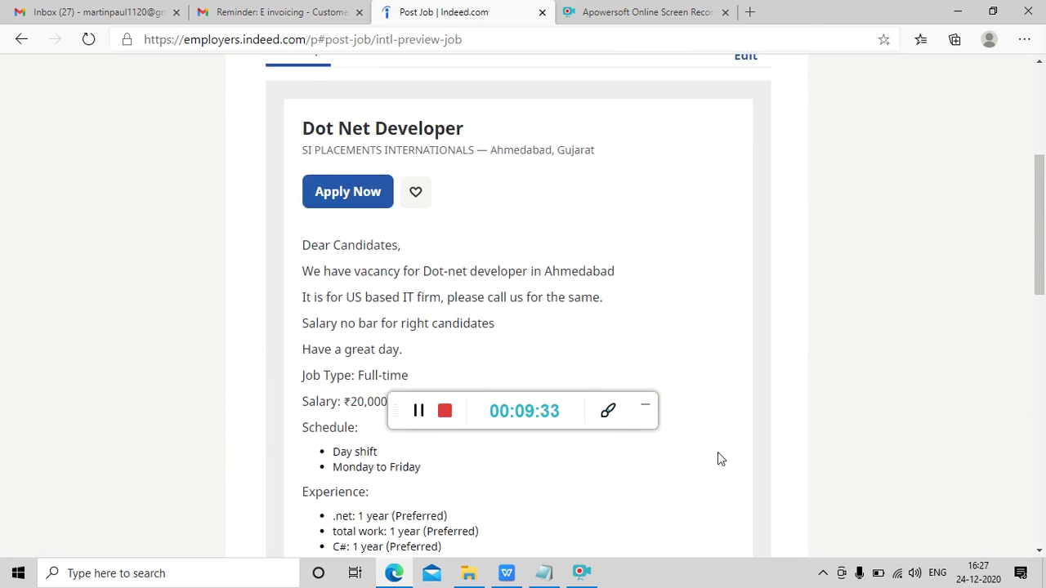
pyautogui.scroll(-5, 719, 459)
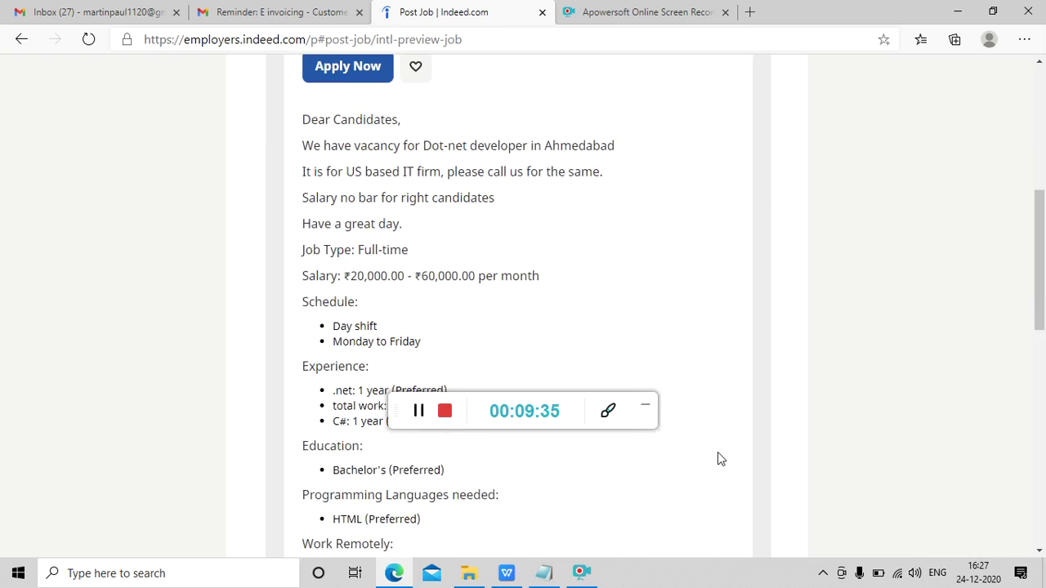
pyautogui.scroll(-1, 718, 459)
pyautogui.scroll(3, 717, 458)
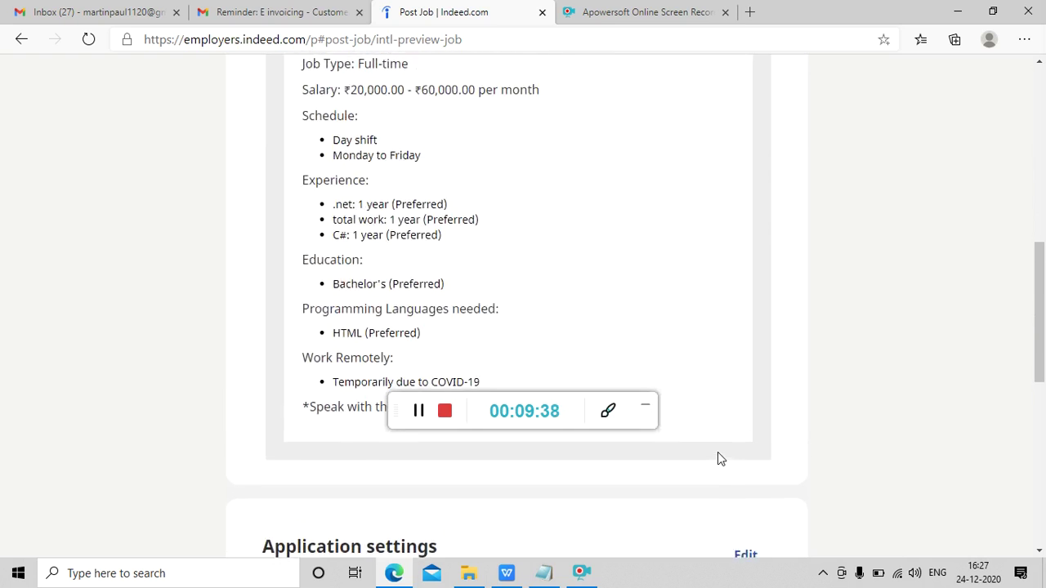
pyautogui.scroll(-2, 717, 459)
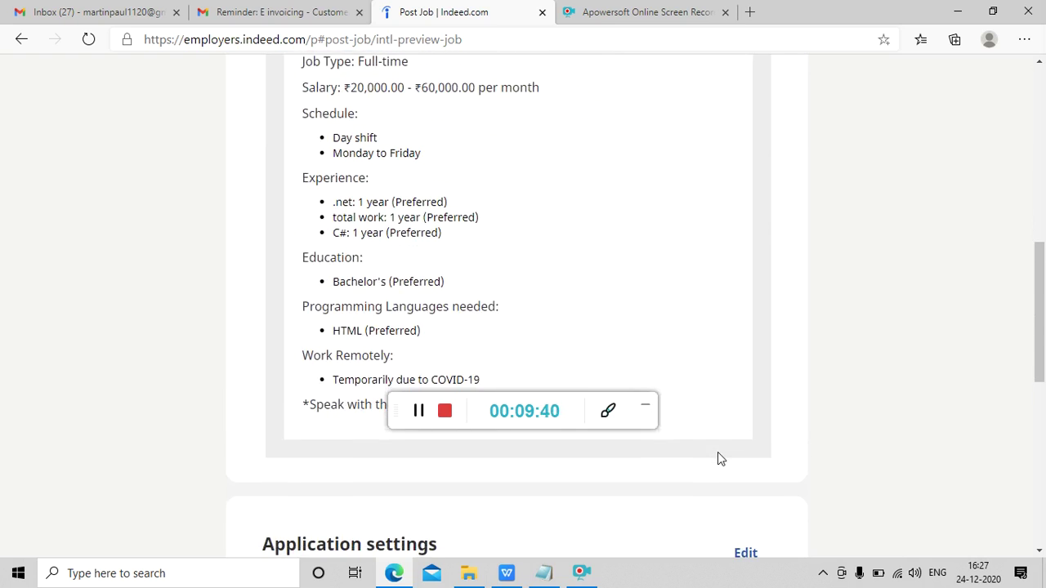
pyautogui.scroll(-1, 717, 458)
pyautogui.scroll(-4, 719, 458)
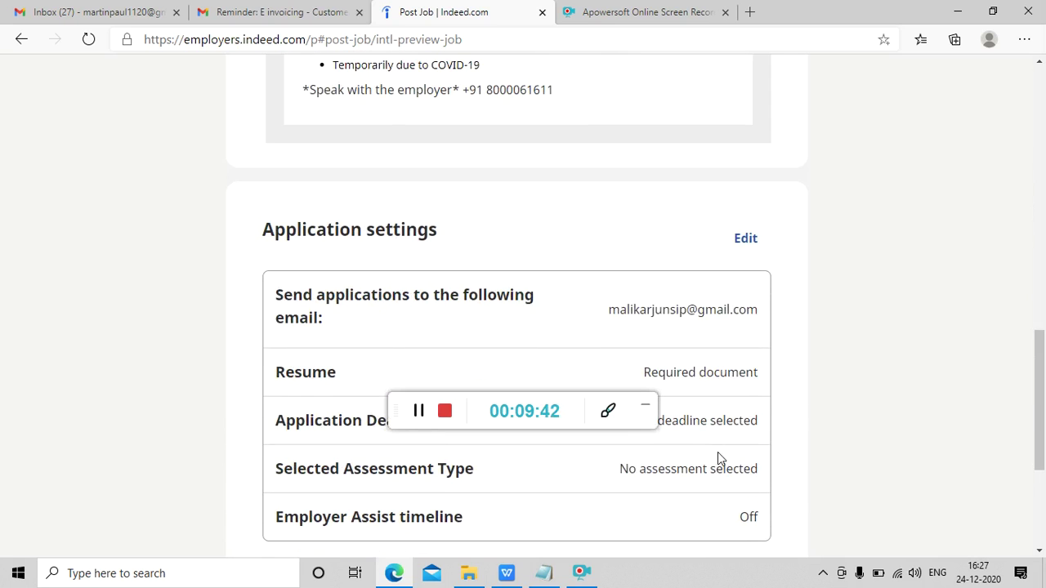
pyautogui.scroll(-2, 720, 458)
pyautogui.scroll(-2, 718, 458)
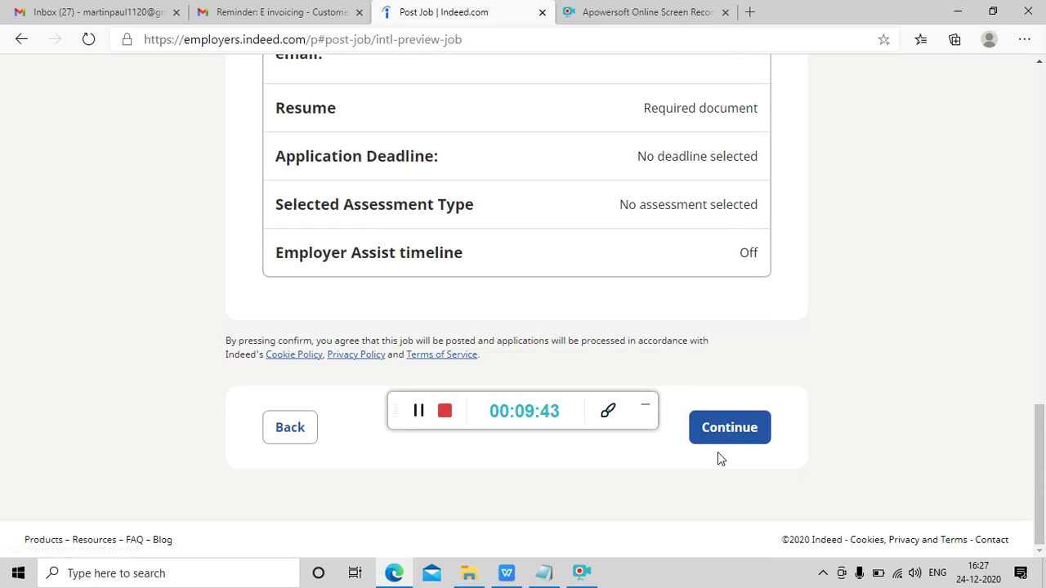
pyautogui.click(727, 427)
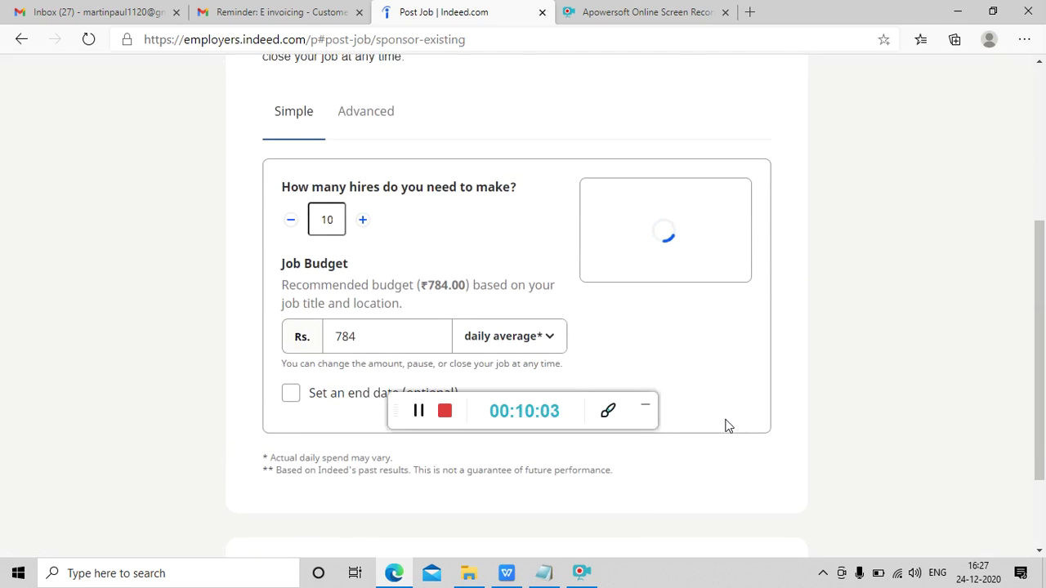
# - Set the job budget to Rs. 650 per month and choose Maybe later for sponsoring
pyautogui.scroll(-3, 729, 426)
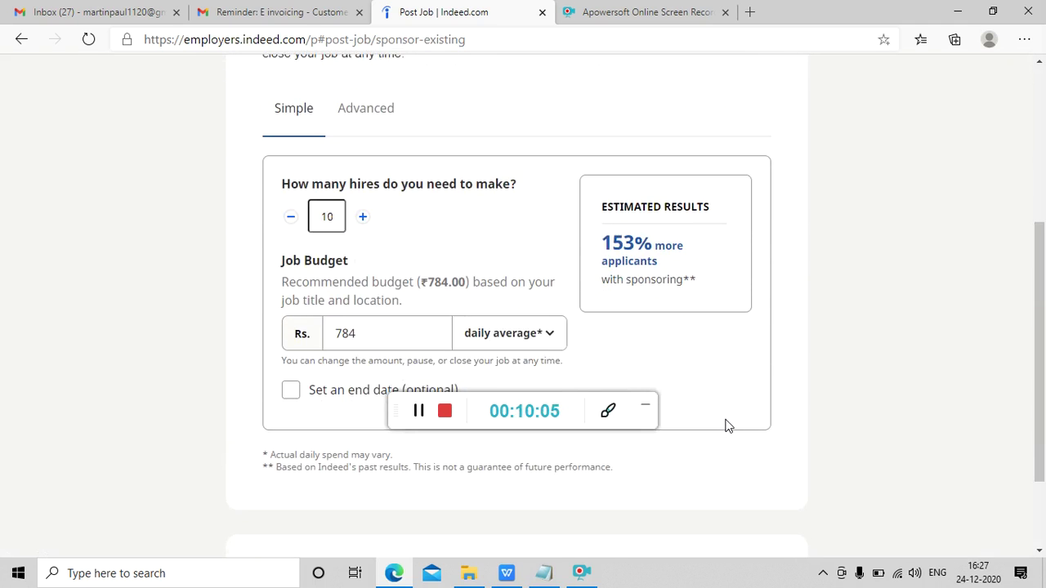
pyautogui.scroll(1, 729, 426)
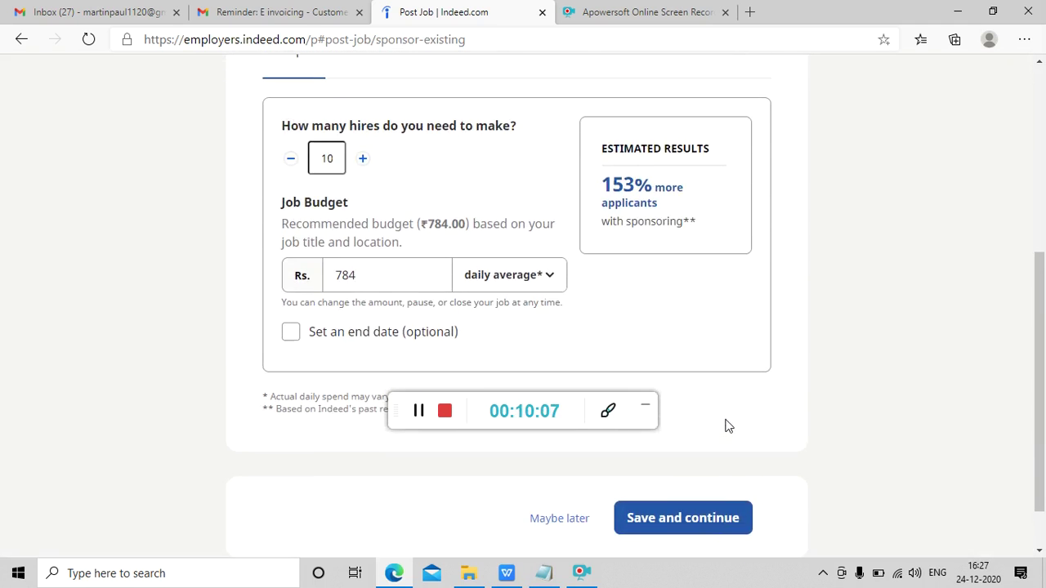
pyautogui.scroll(2, 729, 427)
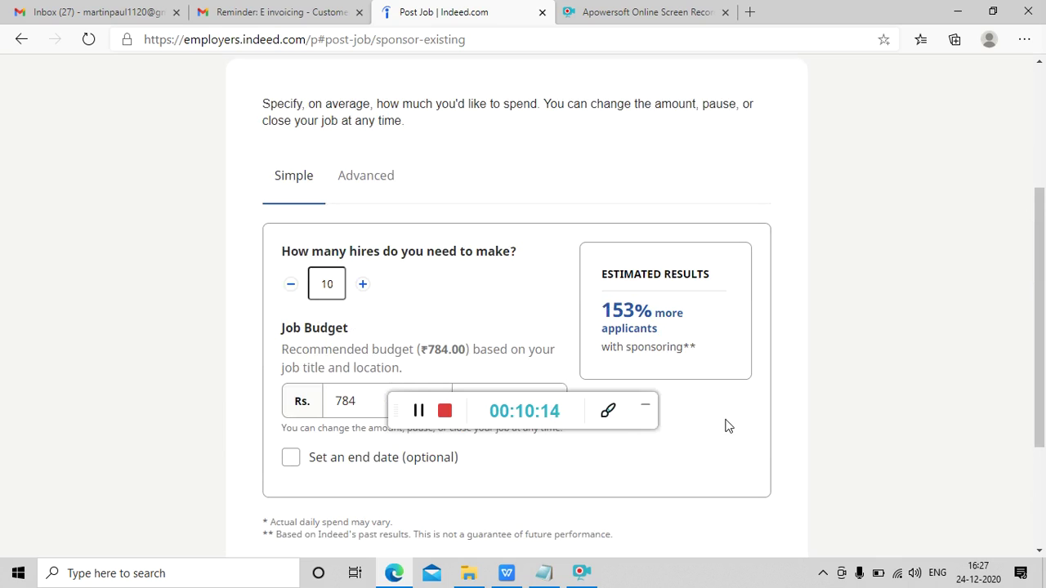
pyautogui.scroll(-1, 727, 425)
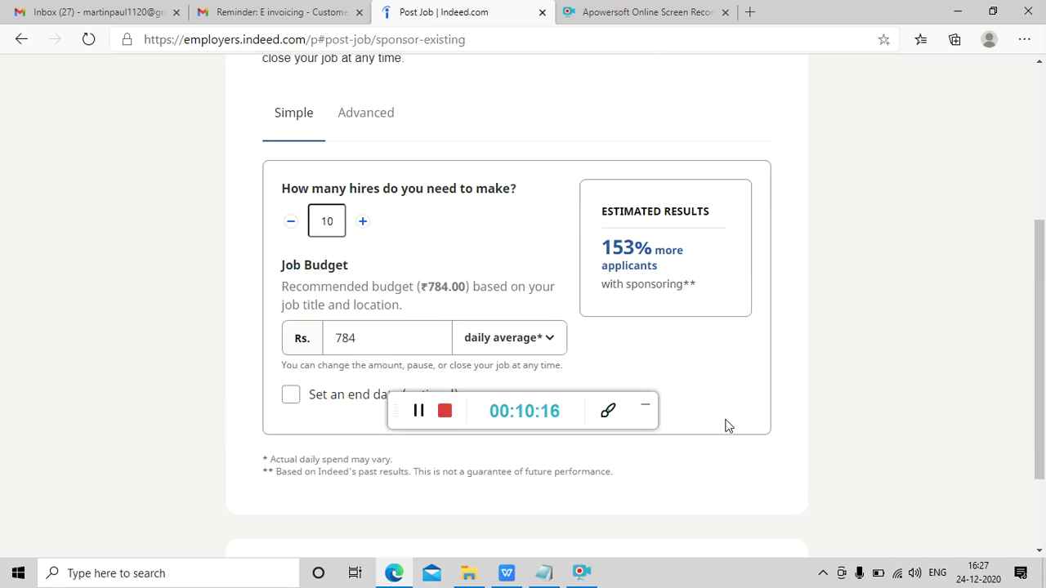
pyautogui.click(550, 341)
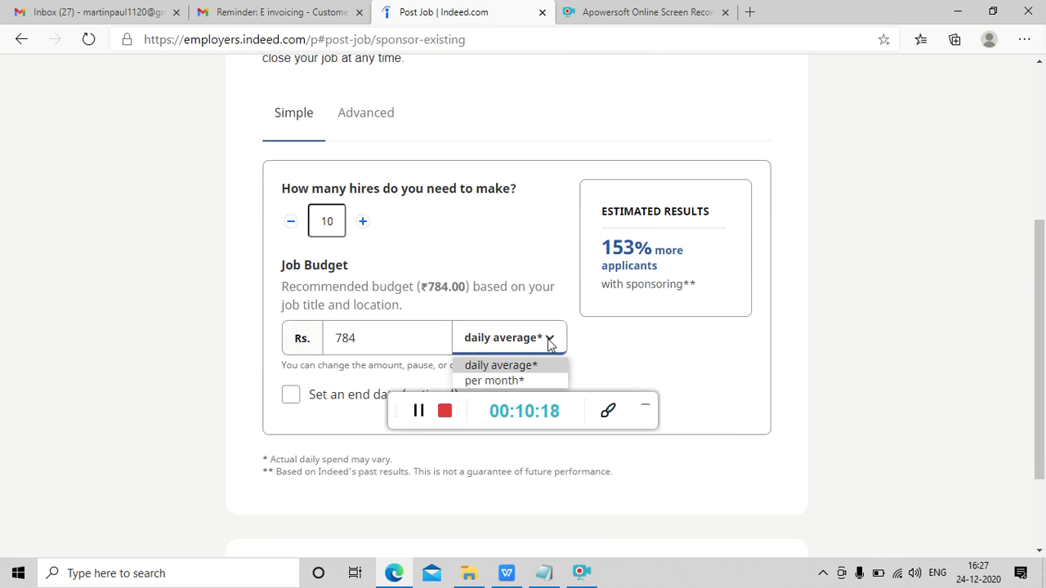
pyautogui.click(524, 379)
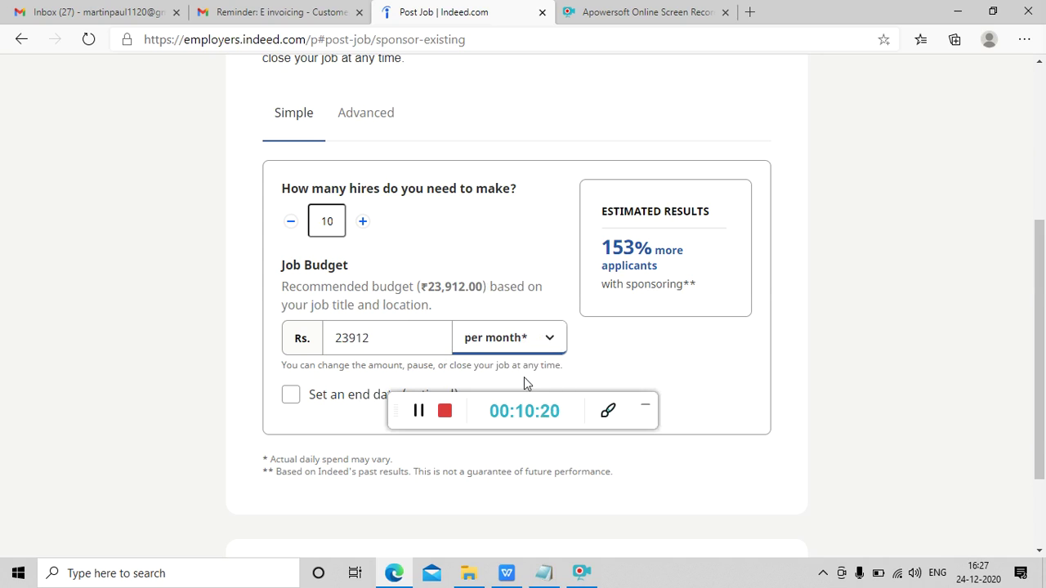
pyautogui.click(433, 337)
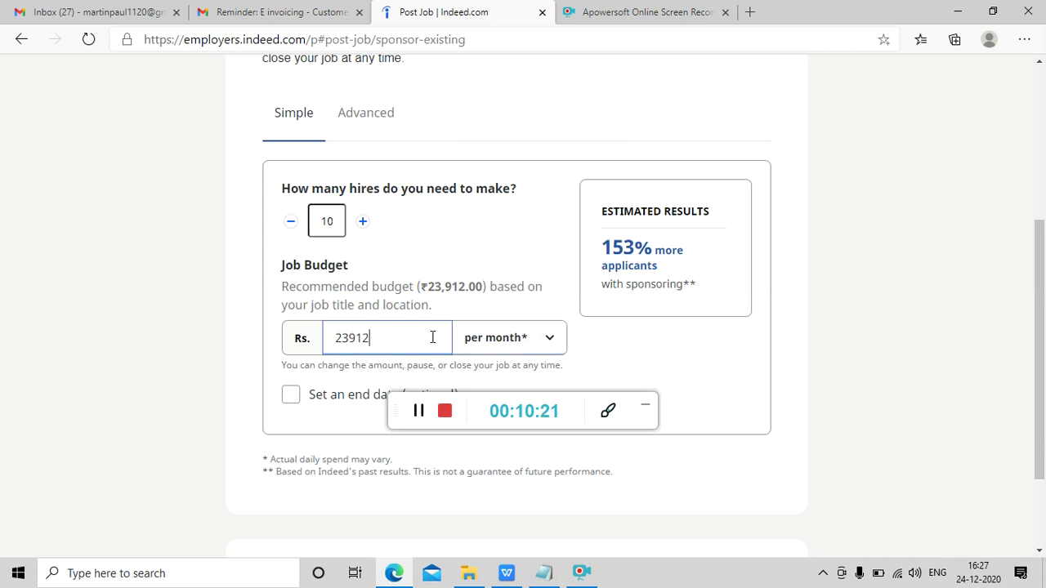
pyautogui.press('BackSpace')
pyautogui.press('BackSpace')
pyautogui.press('BackSpace')
pyautogui.press('BackSpace')
pyautogui.press('BackSpace')
pyautogui.write('650')
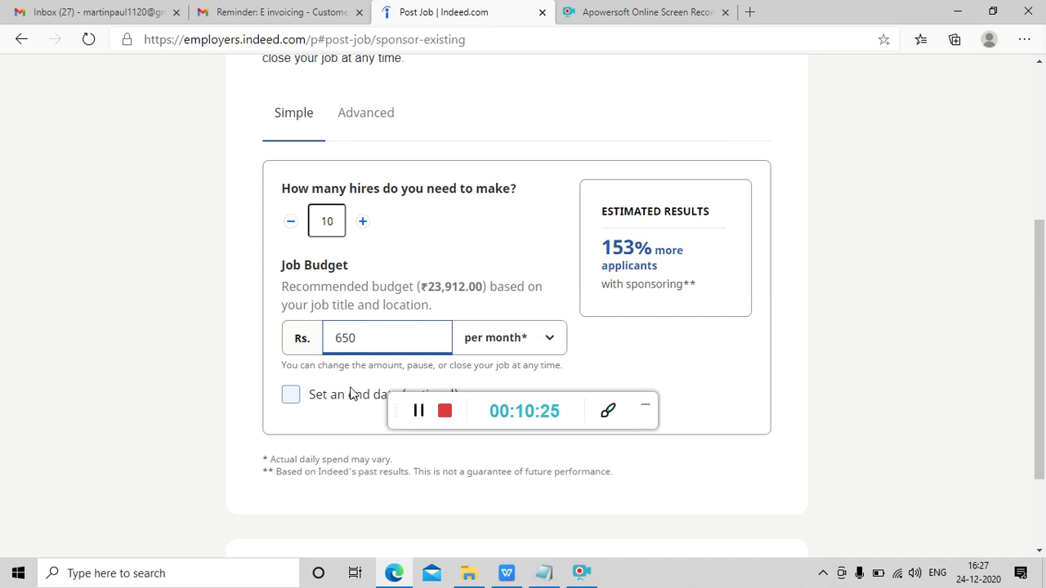
pyautogui.click(692, 354)
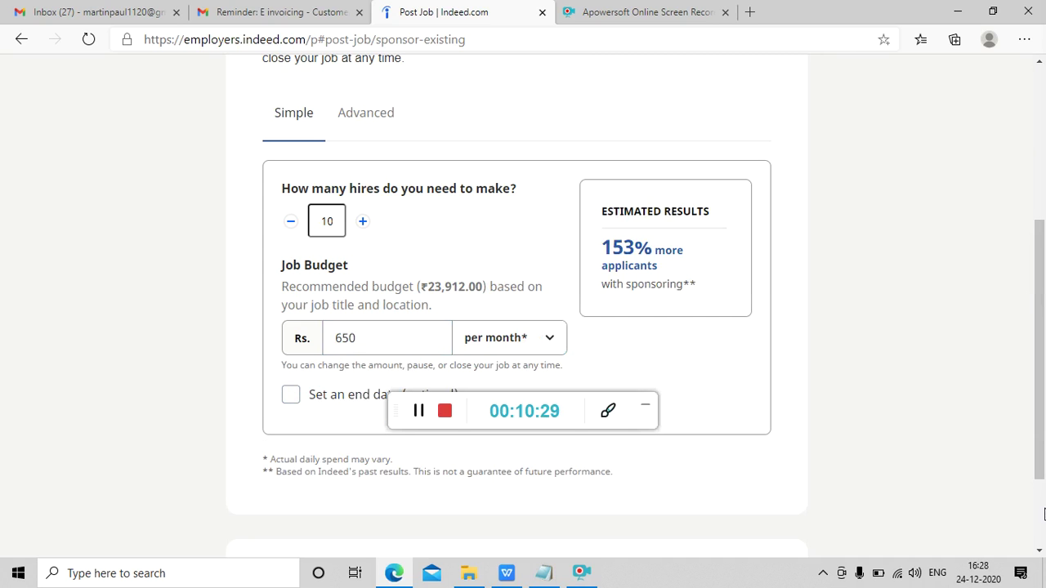
pyautogui.scroll(-2, 1044, 513)
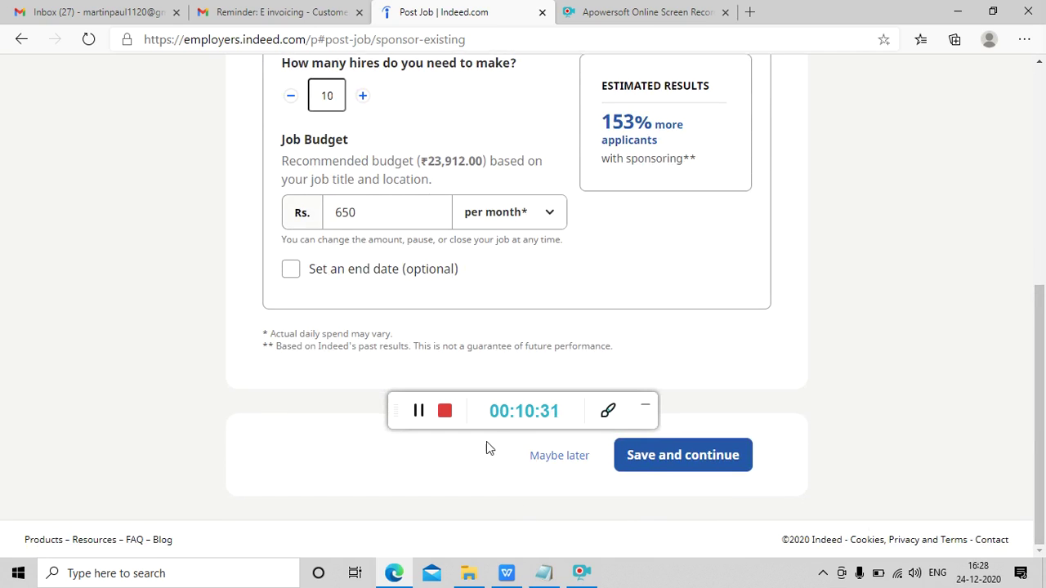
pyautogui.click(556, 458)
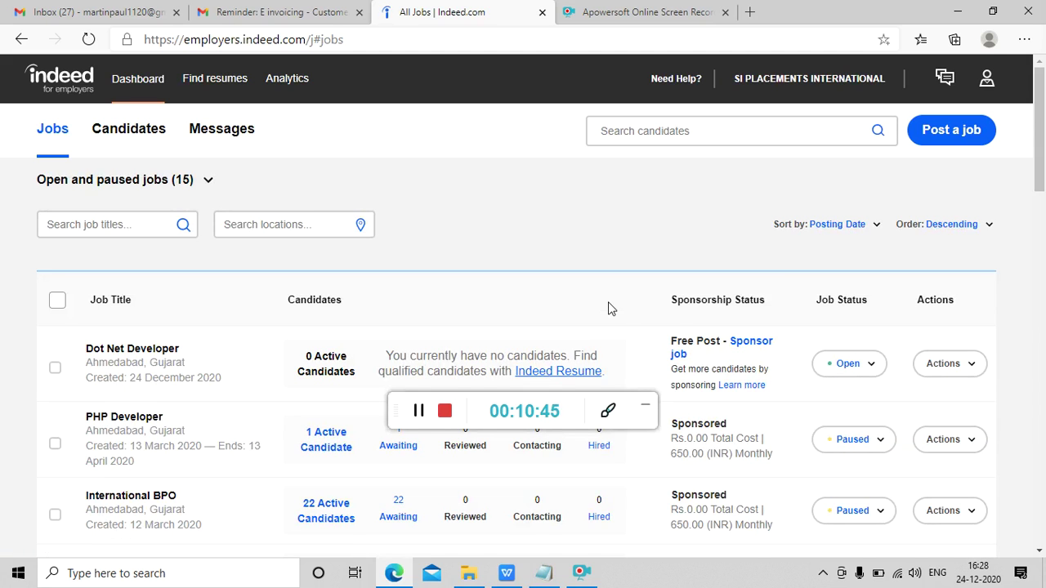
# - Check the open Dot Net Developer job on the Jobs dashboard and open Indeed Resume
pyautogui.scroll(-1, 608, 308)
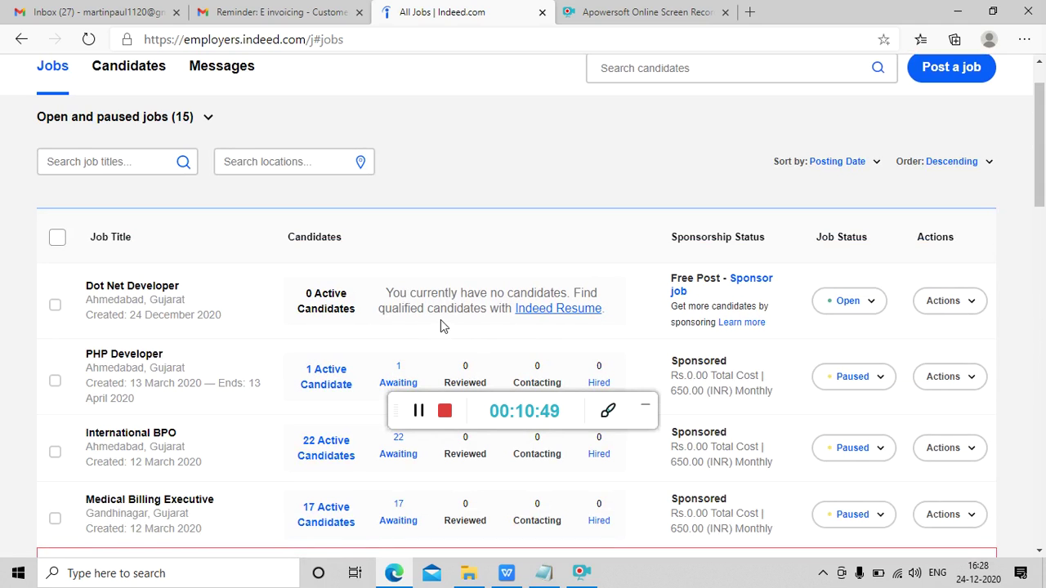
pyautogui.click(596, 316)
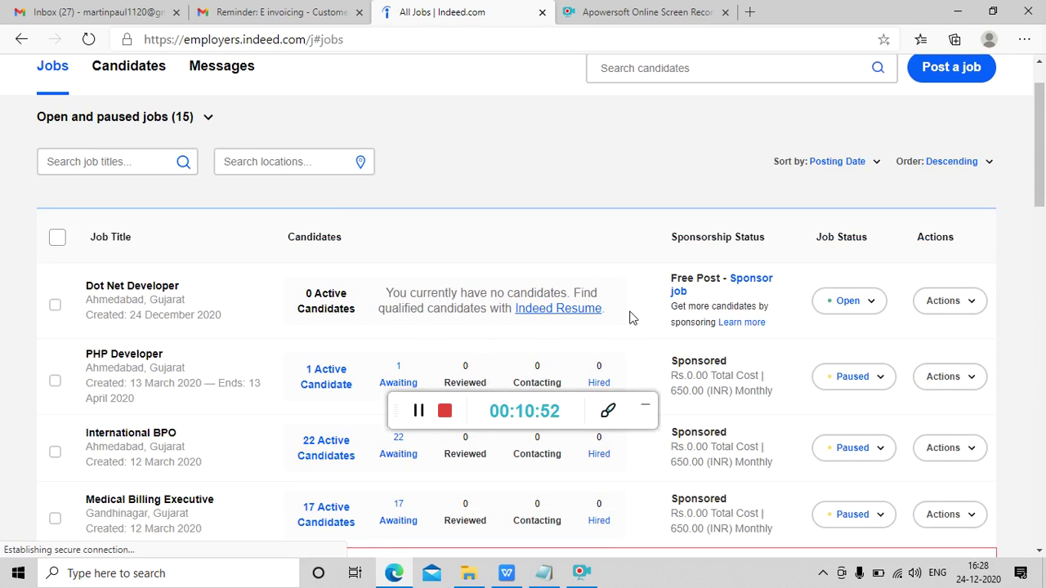